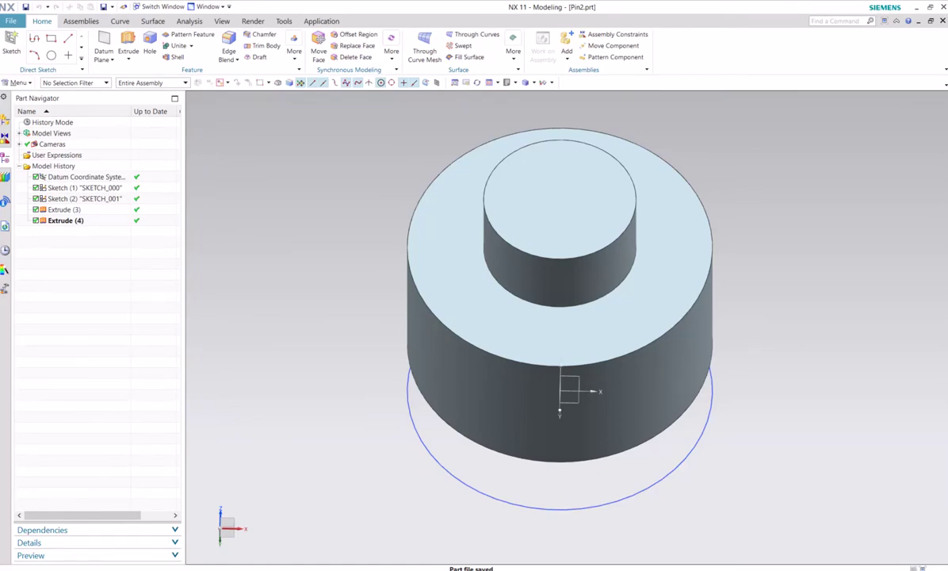
Create a new Model part named SpurGear.prt
click(10, 20)
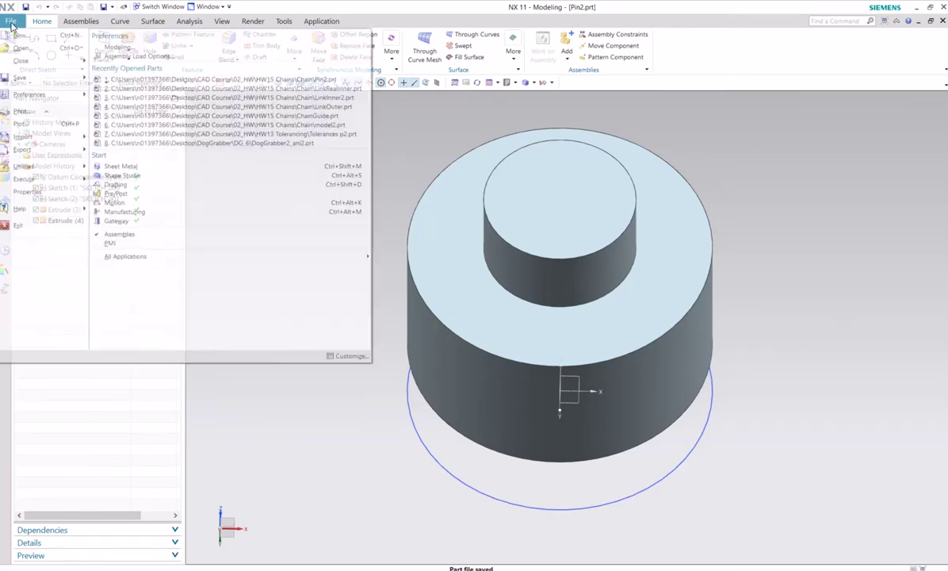
click(23, 43)
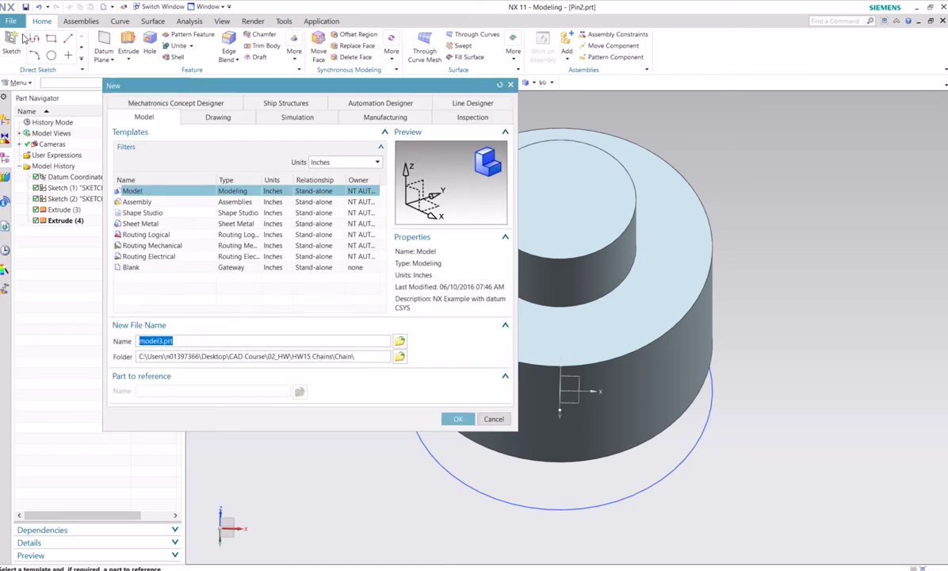
text(SpurGear)
click(458, 419)
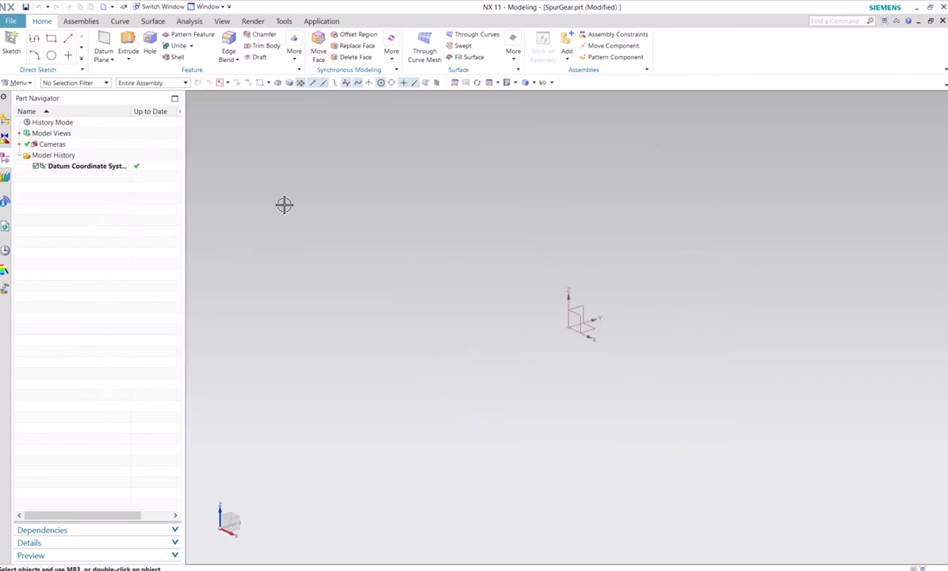
Start a sketch on the default plane and draw a 0.75-diameter circle at the origin
click(11, 44)
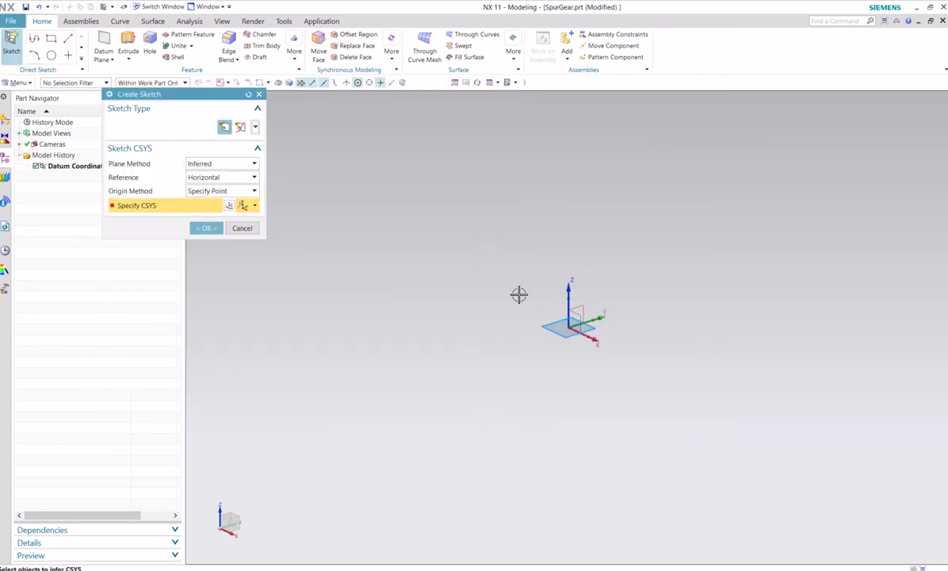
click(206, 228)
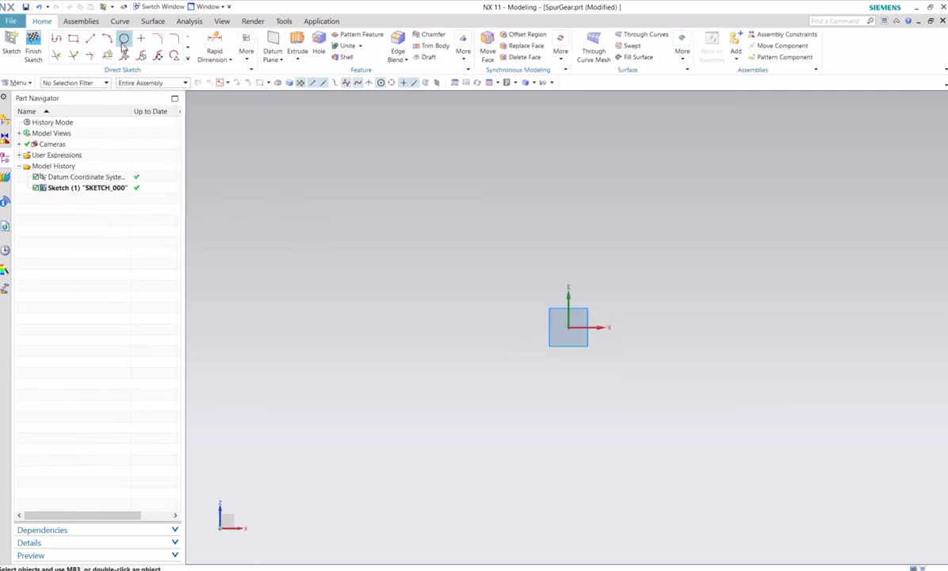
click(123, 38)
click(568, 326)
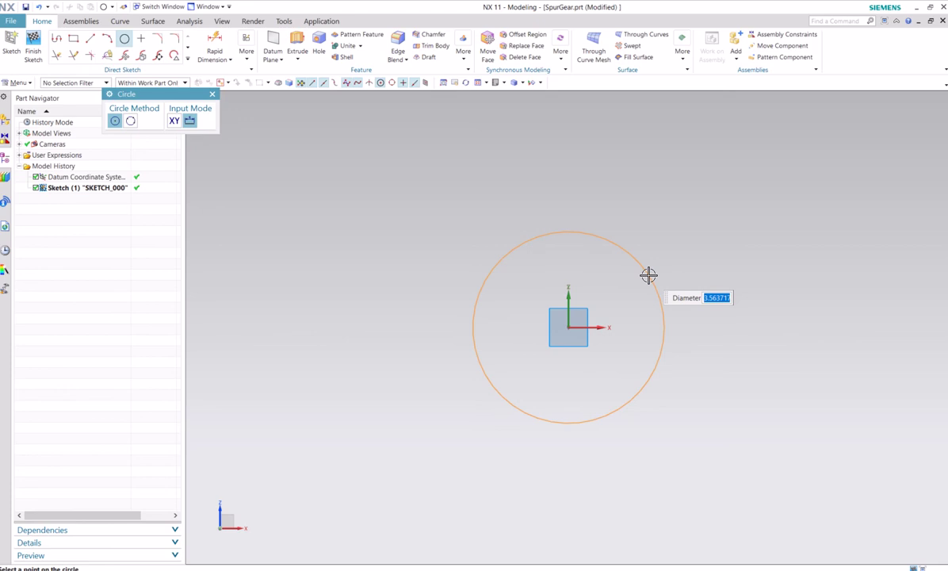
text(0.75)
key(Return)
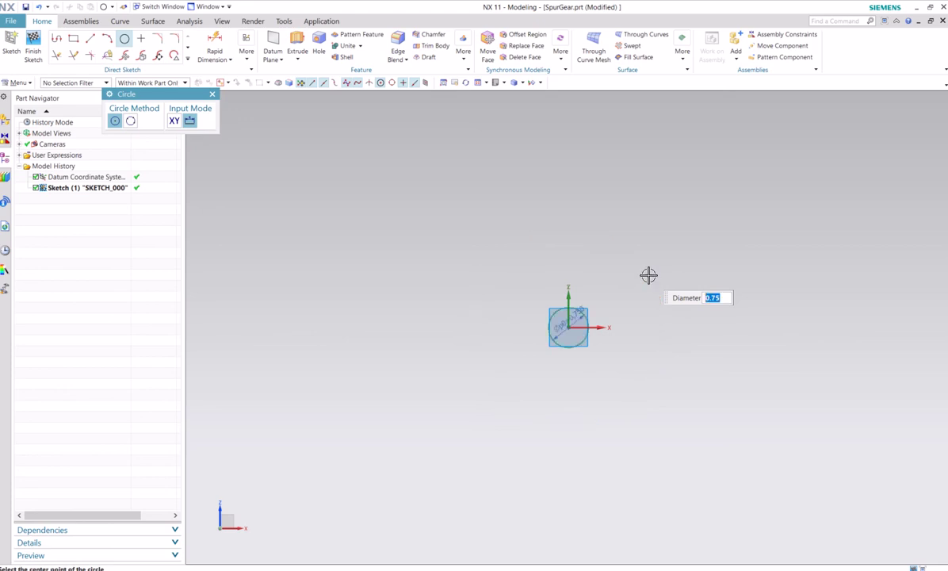
scroll(595, 320, up, 5)
key(Escape)
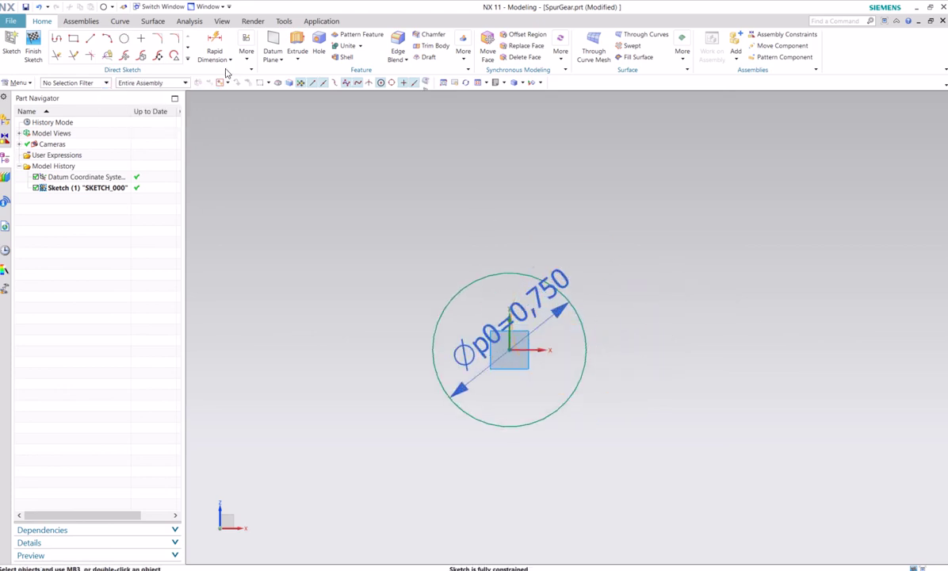
Add concentric circles of 1.65 and 2.15 diameter at the origin
click(124, 39)
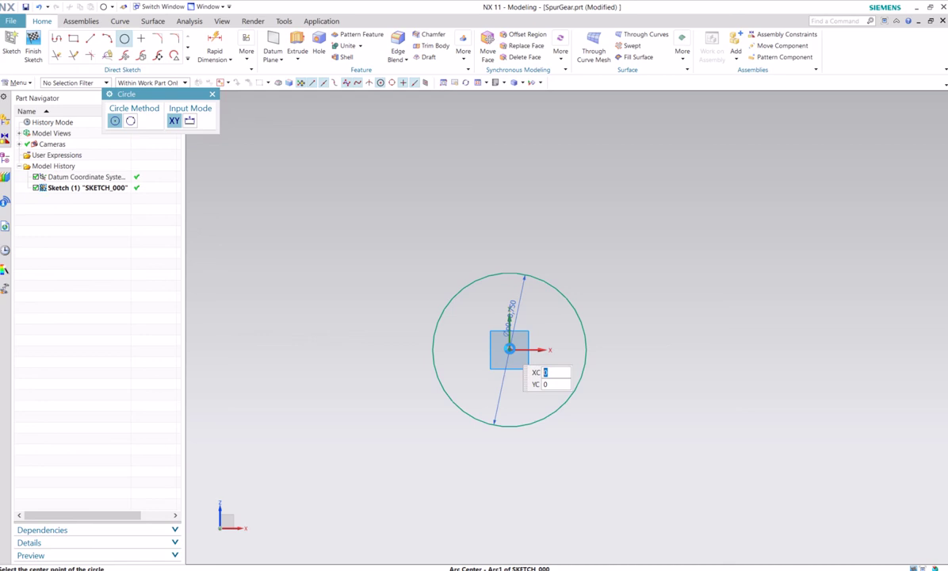
click(510, 349)
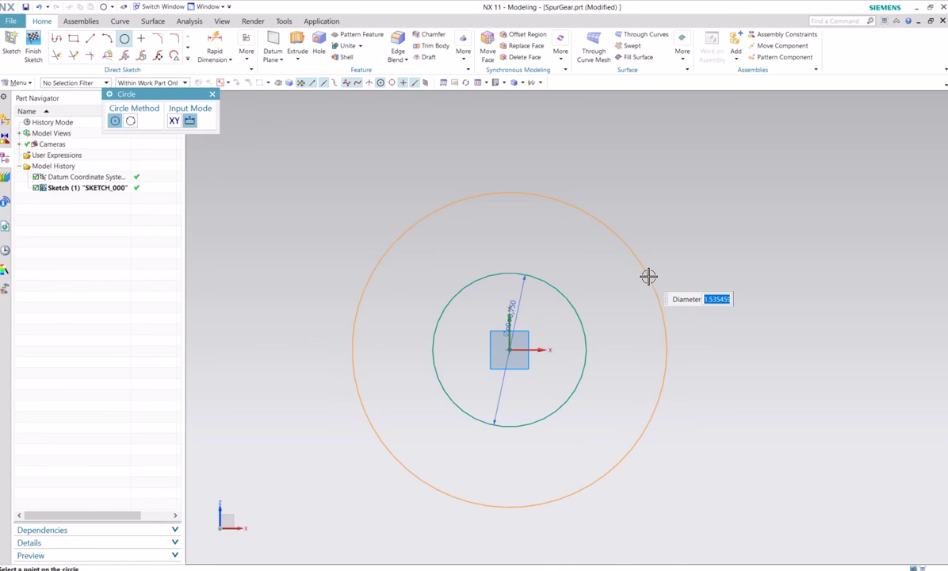
text(1.65)
key(Return)
key(Escape)
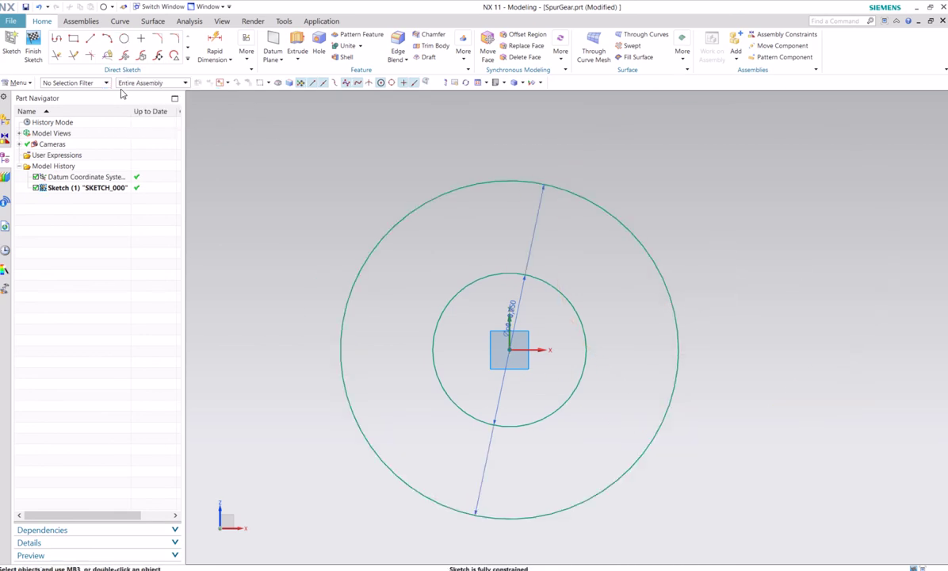
click(124, 39)
click(509, 348)
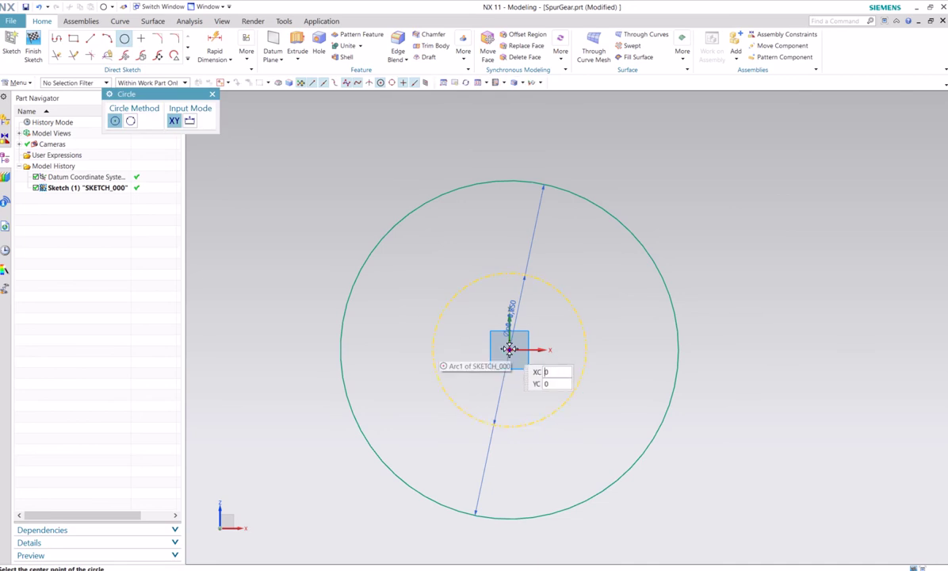
text(2)
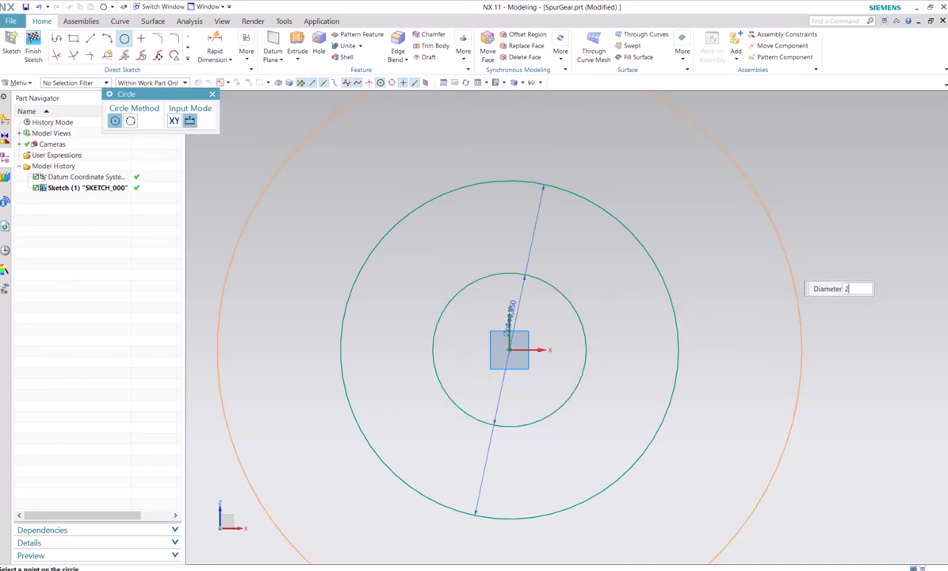
text(.15)
key(Return)
scroll(713, 317, down, 3)
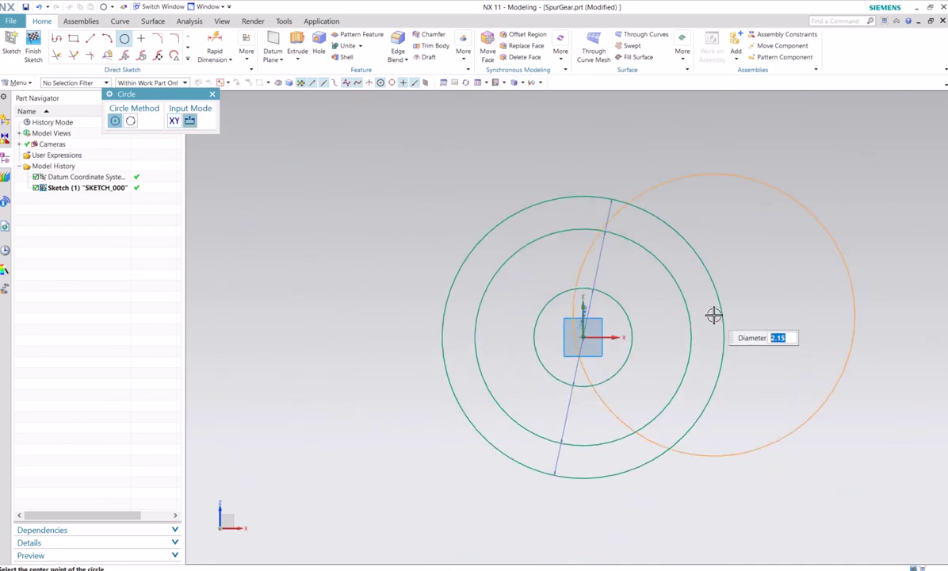
key(Escape)
scroll(725, 269, up, 3)
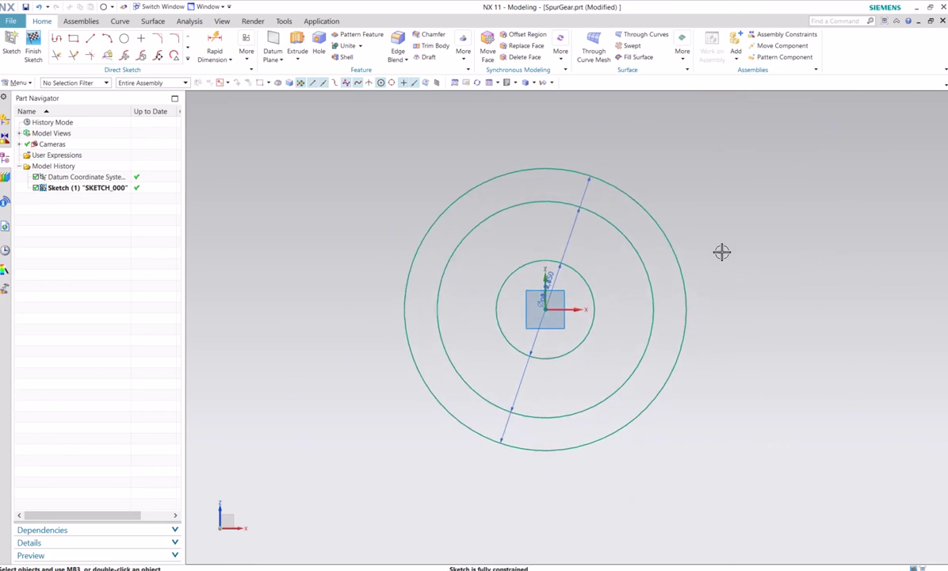
Draw a vertical line through the origin, spanning below and above the circles
click(90, 38)
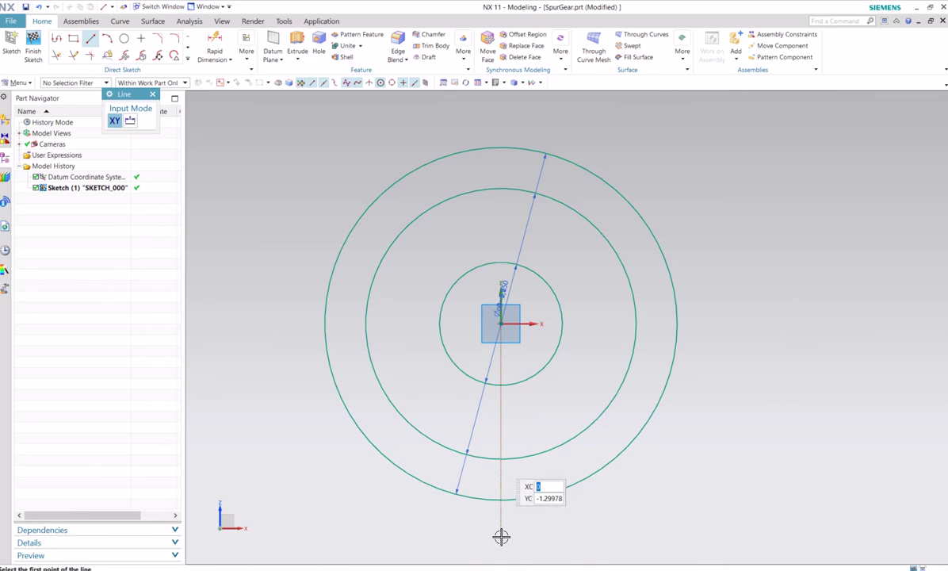
click(501, 420)
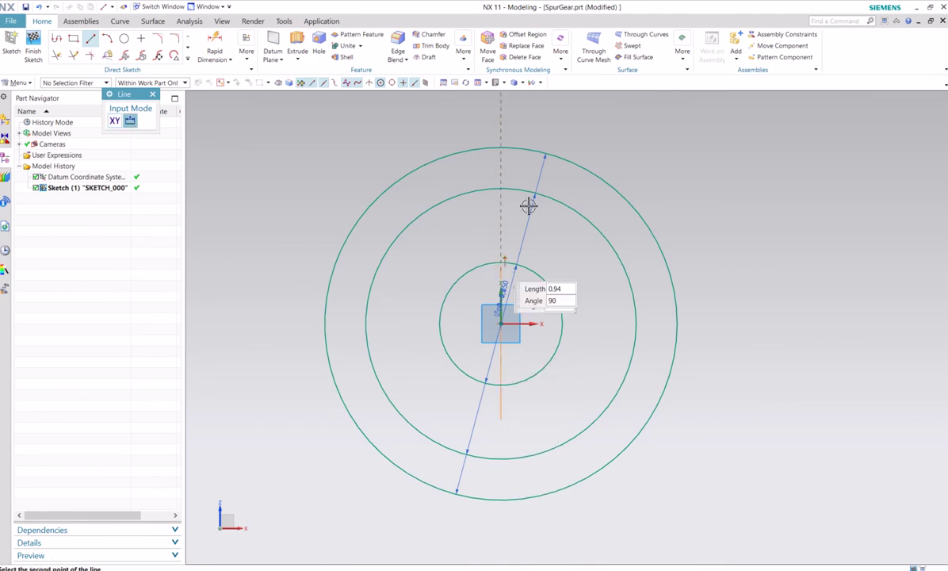
click(500, 98)
scroll(573, 273, up, 3)
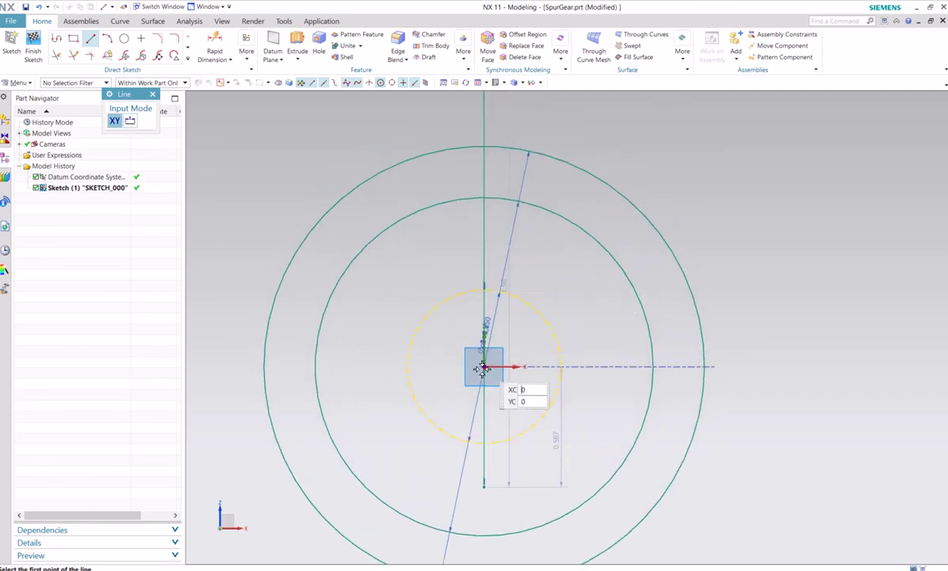
Draw an inclined line from the circle centre out past the outer circle
click(482, 365)
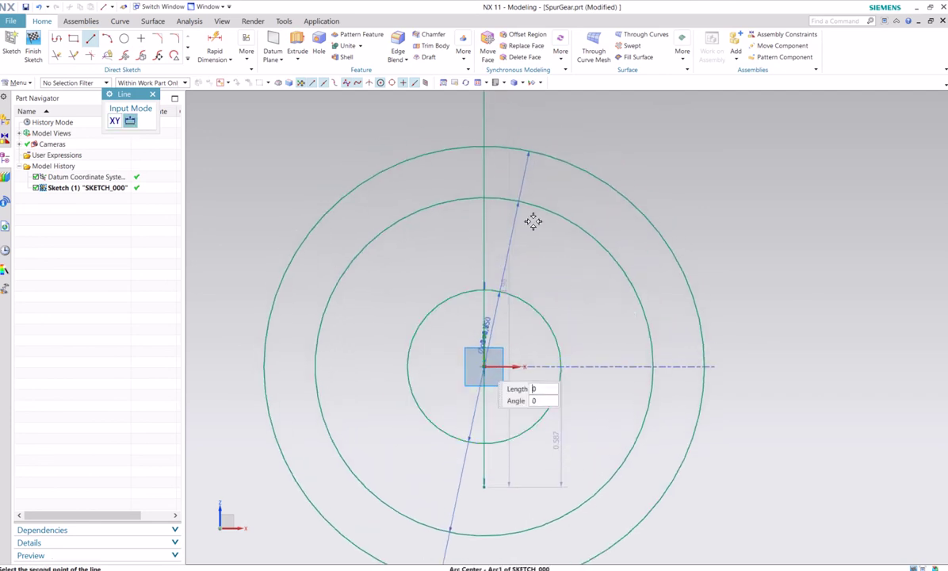
click(596, 104)
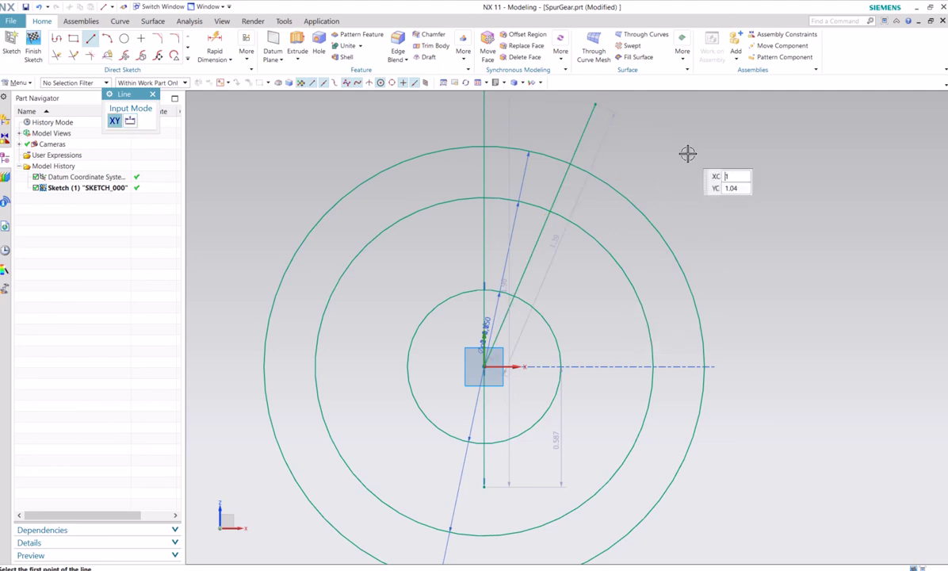
scroll(687, 153, up, 2)
scroll(666, 176, down, 2)
key(Escape)
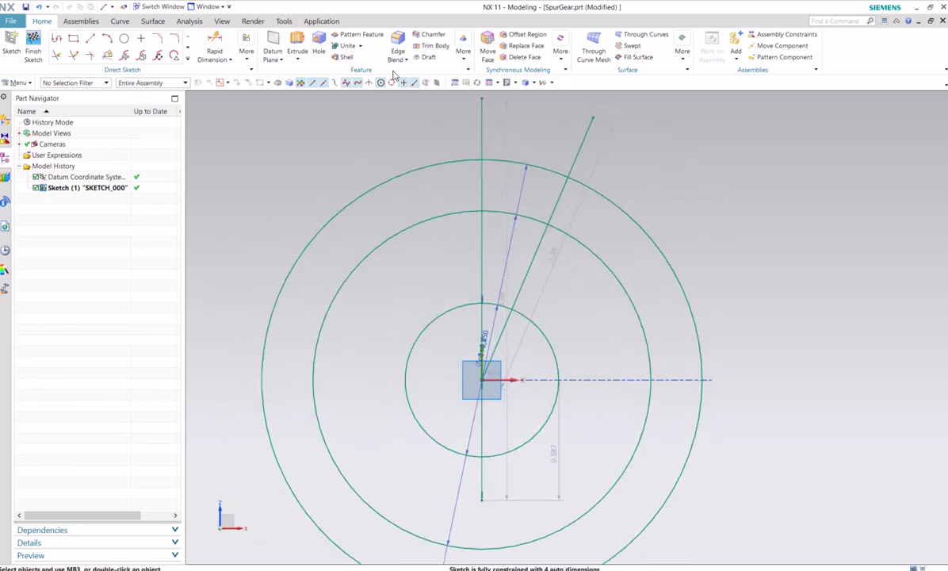
key(d)
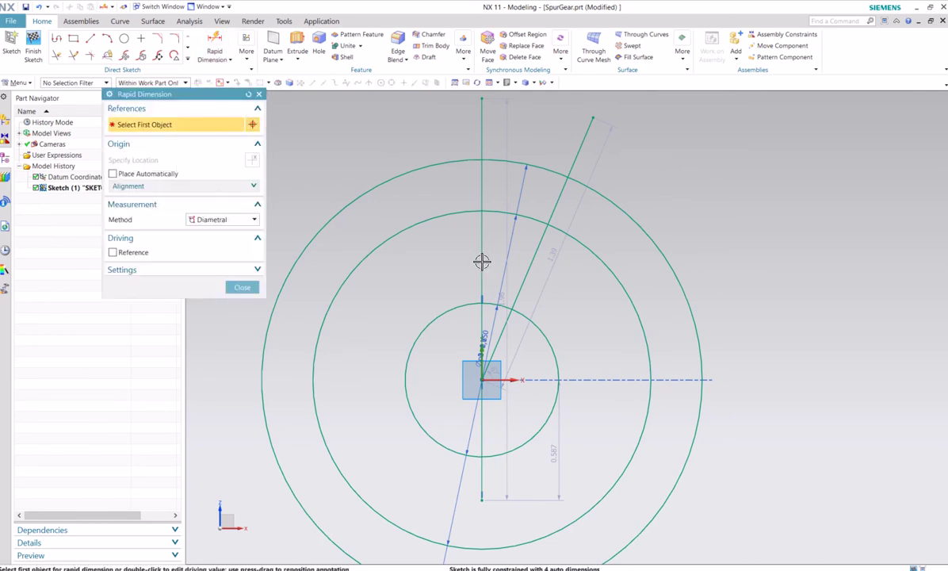
Add a 15-degree angular dimension between the vertical and inclined lines
click(235, 220)
click(226, 291)
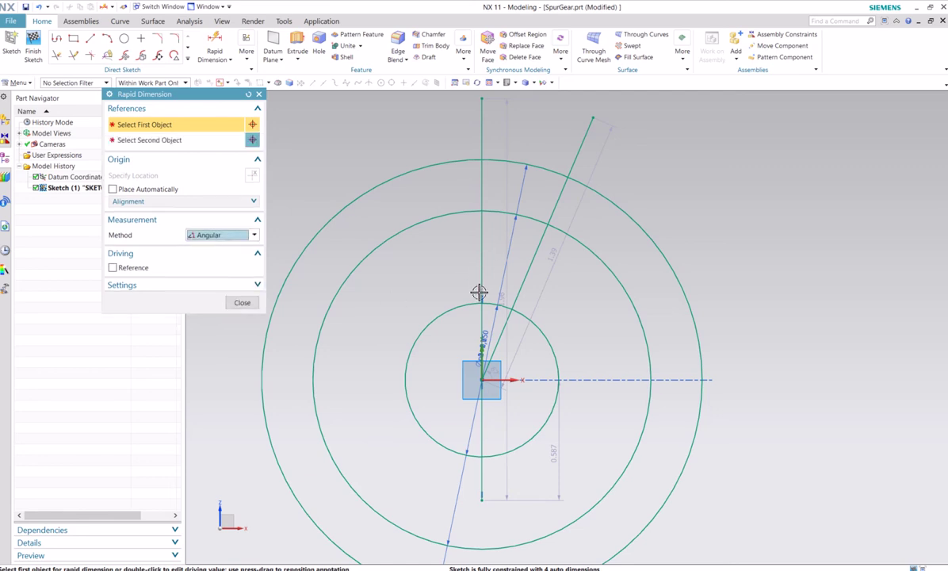
click(482, 272)
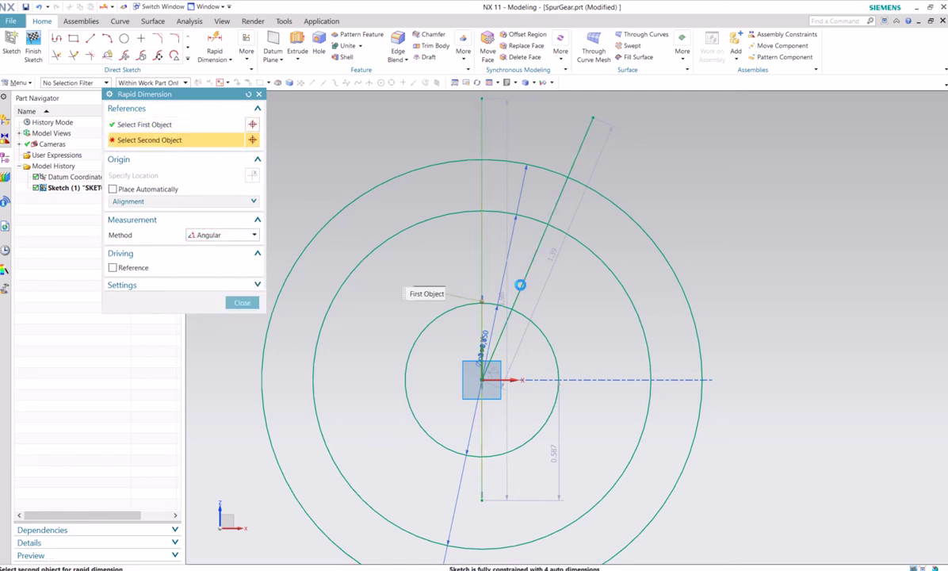
click(520, 284)
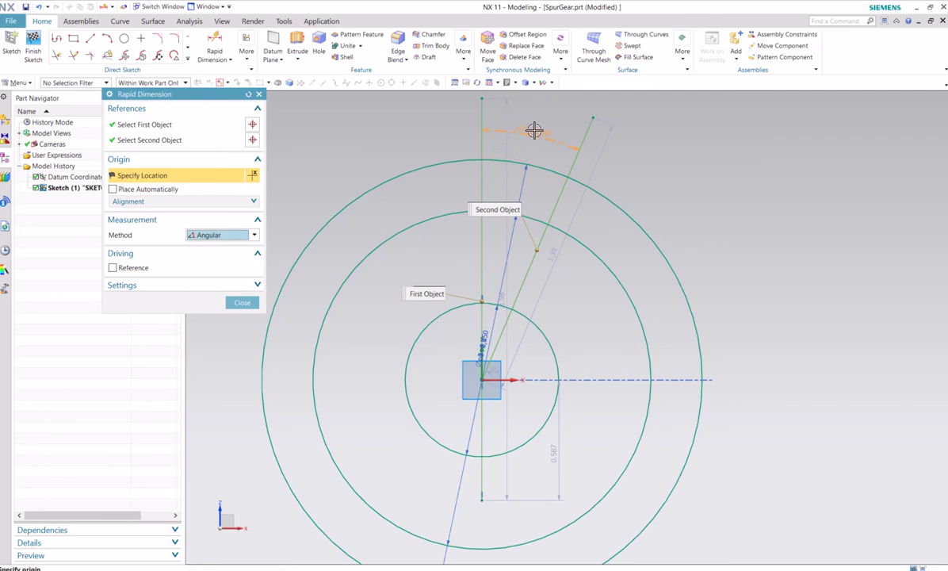
click(540, 151)
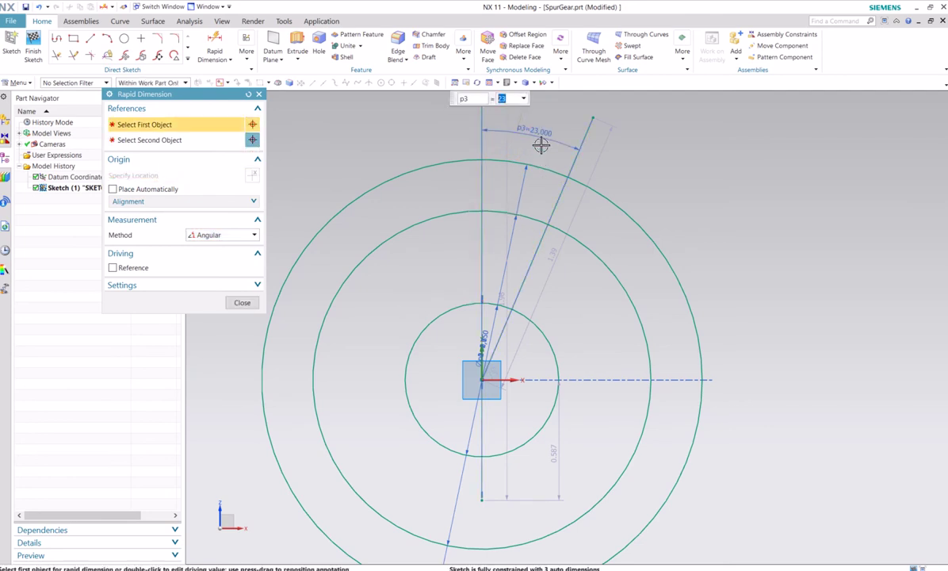
shift+middle_drag(549, 118, 550, 139)
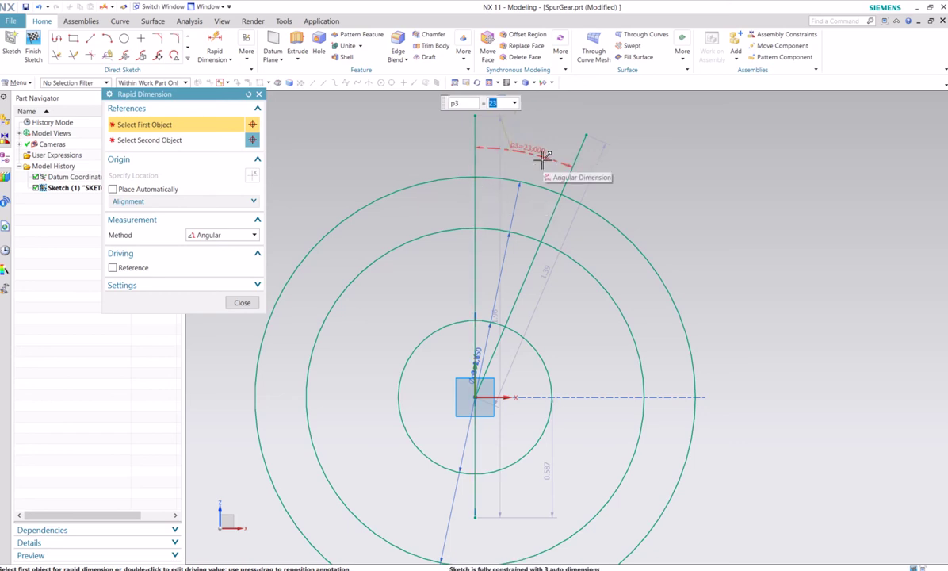
text(15)
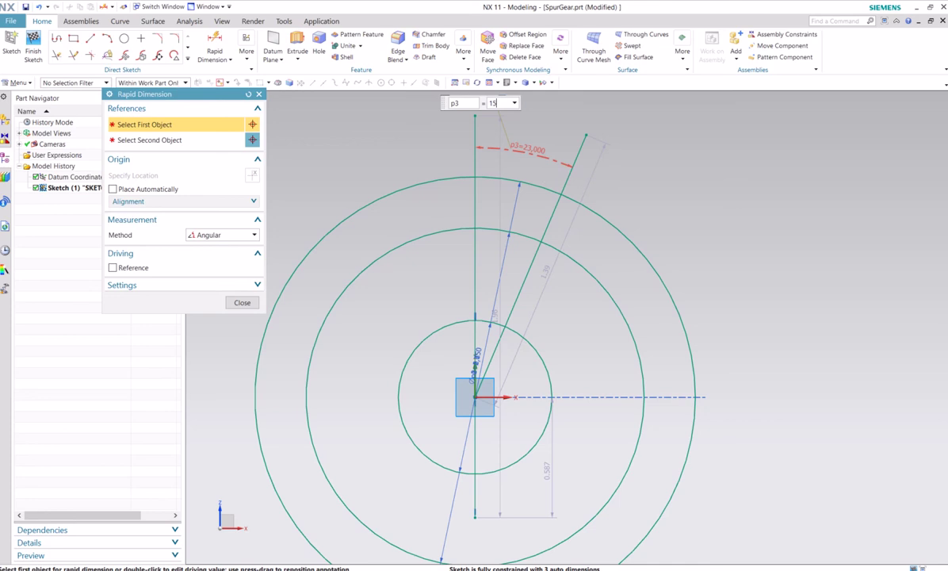
key(Return)
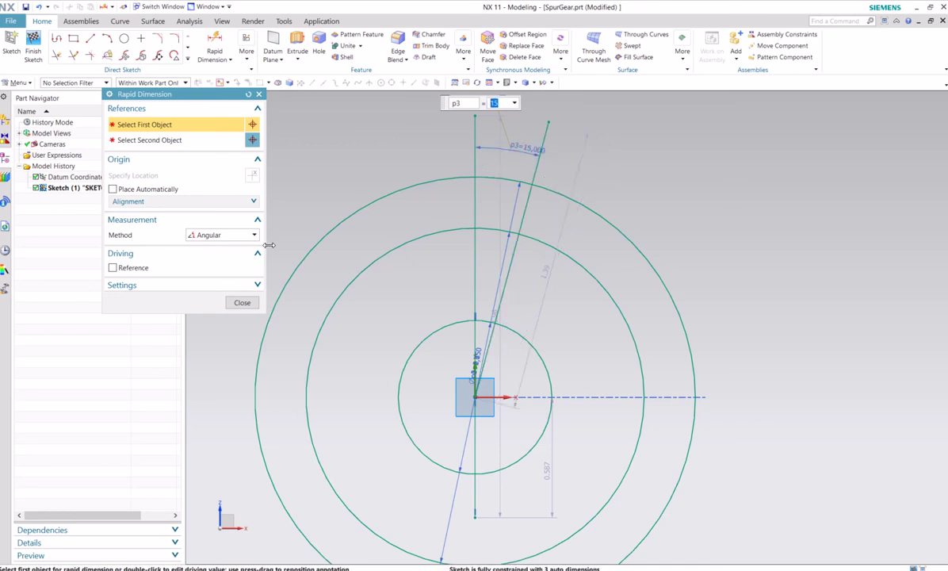
click(242, 303)
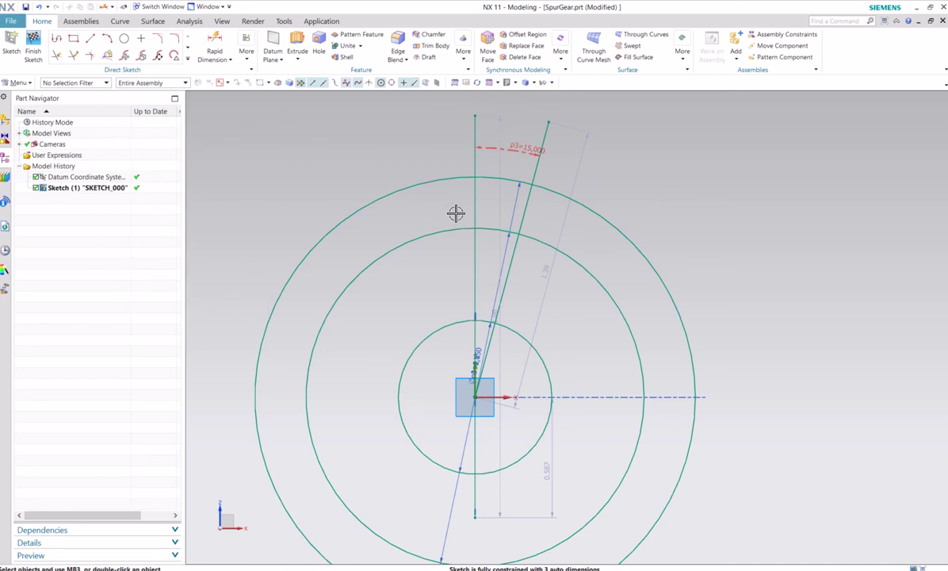
Add a 1.9-diameter circle centred at the sketch origin
click(125, 38)
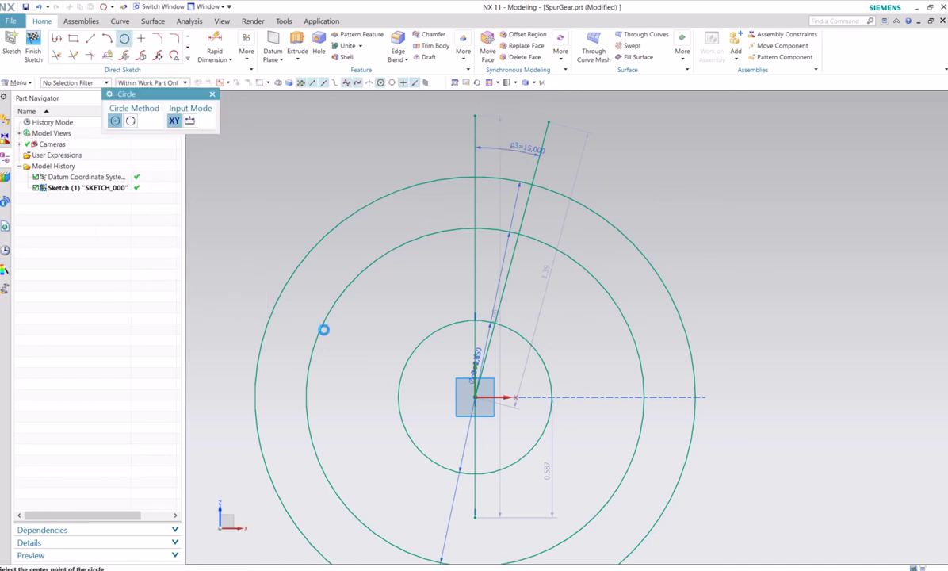
click(472, 395)
text(1.9)
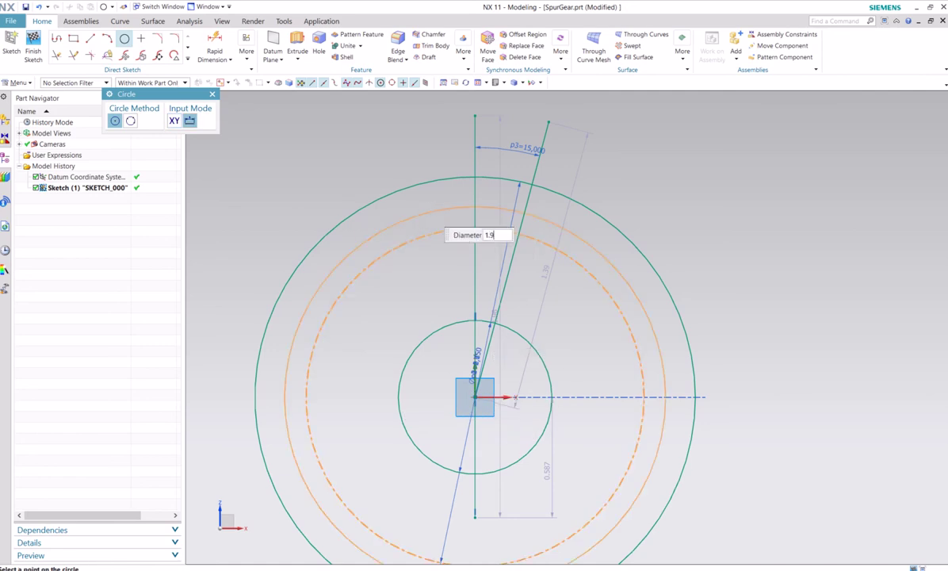
key(Return)
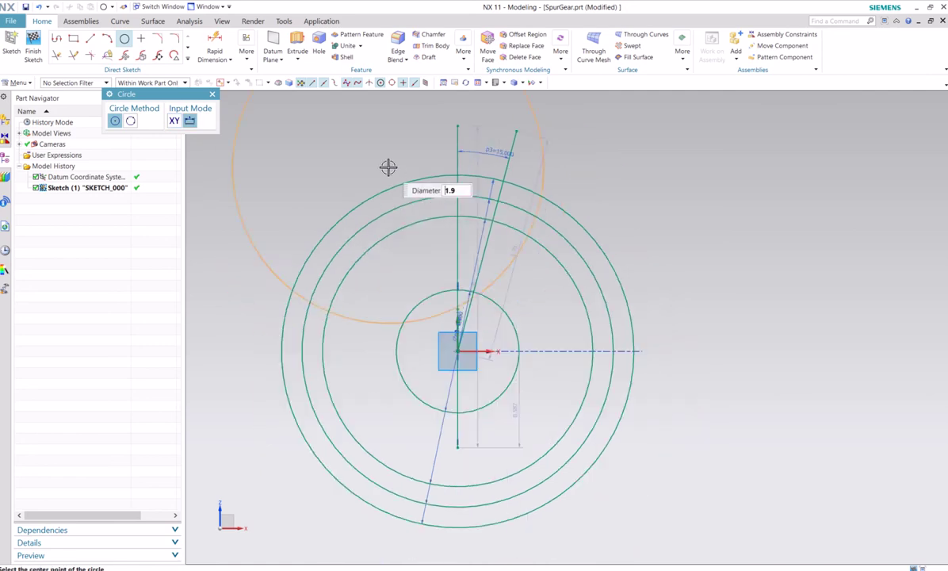
key(Escape)
scroll(465, 218, up, 3)
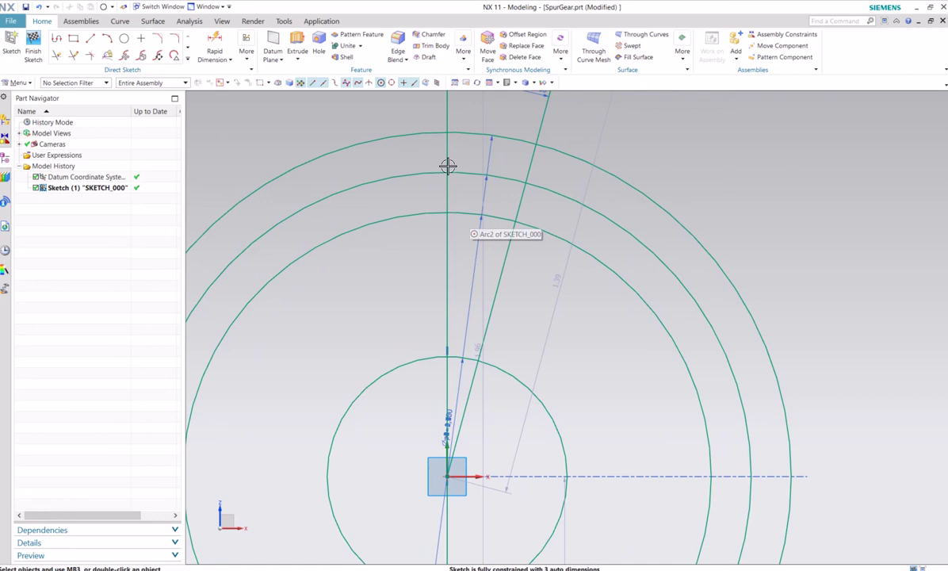
scroll(387, 117, down, 1)
Add a 1/4-diameter circle centred where the vertical line meets the arc
click(125, 39)
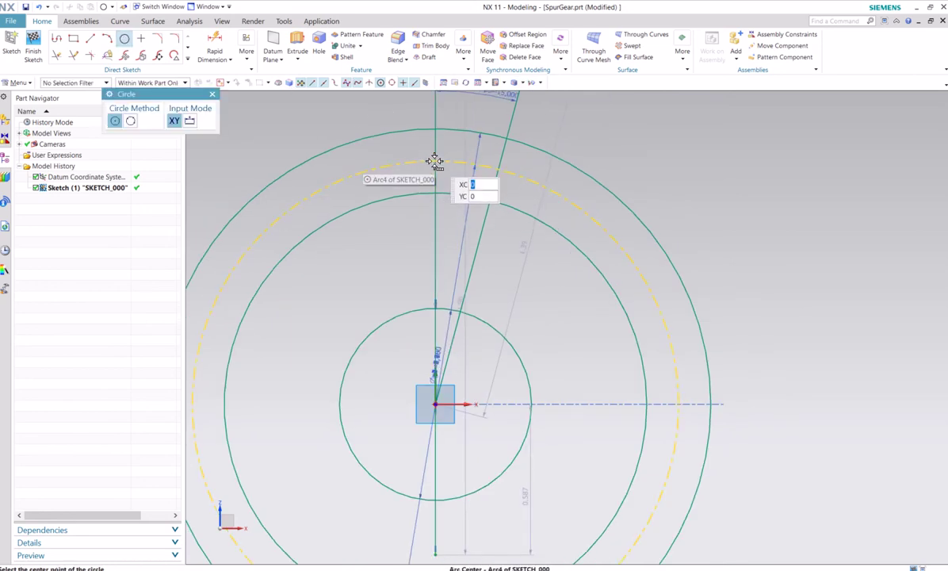
scroll(436, 159, up, 4)
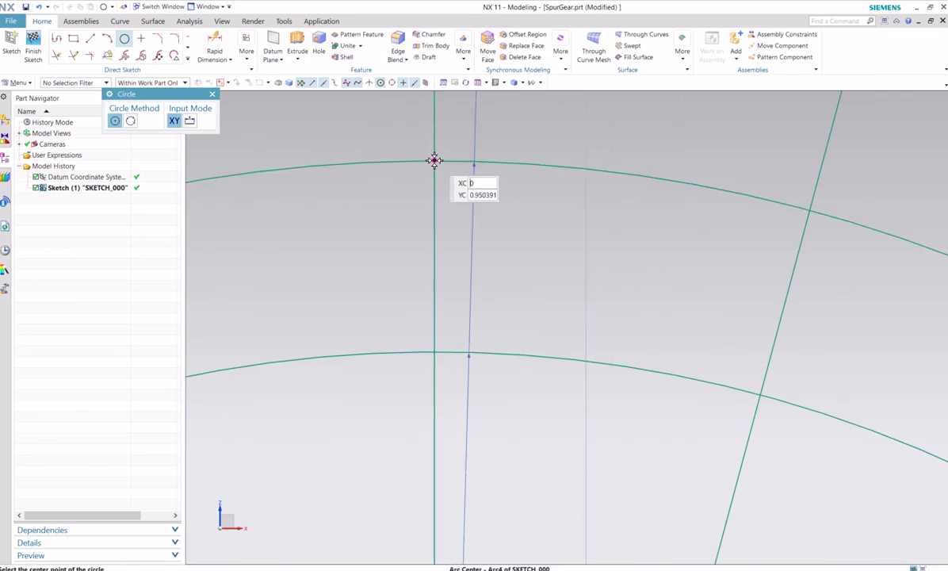
click(434, 160)
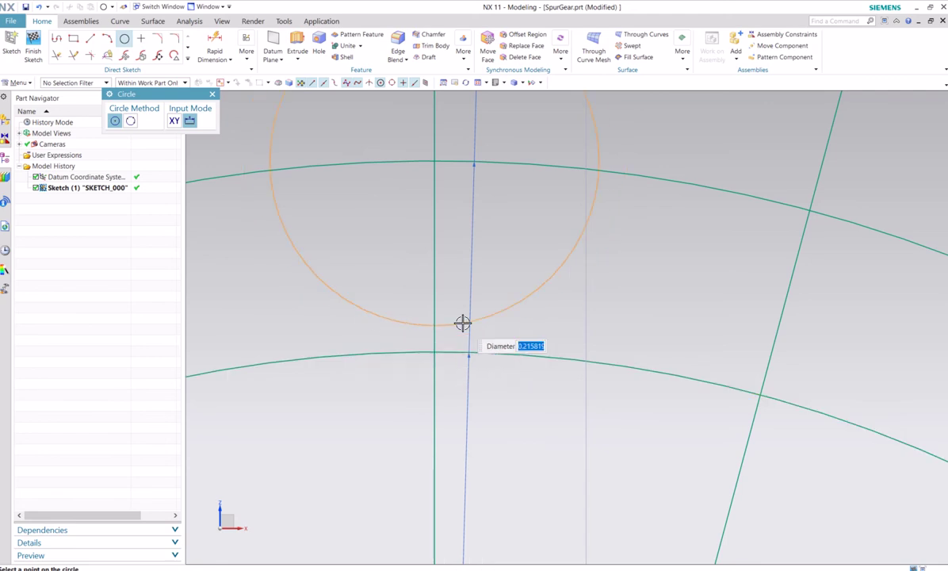
text(1/4)
key(Return)
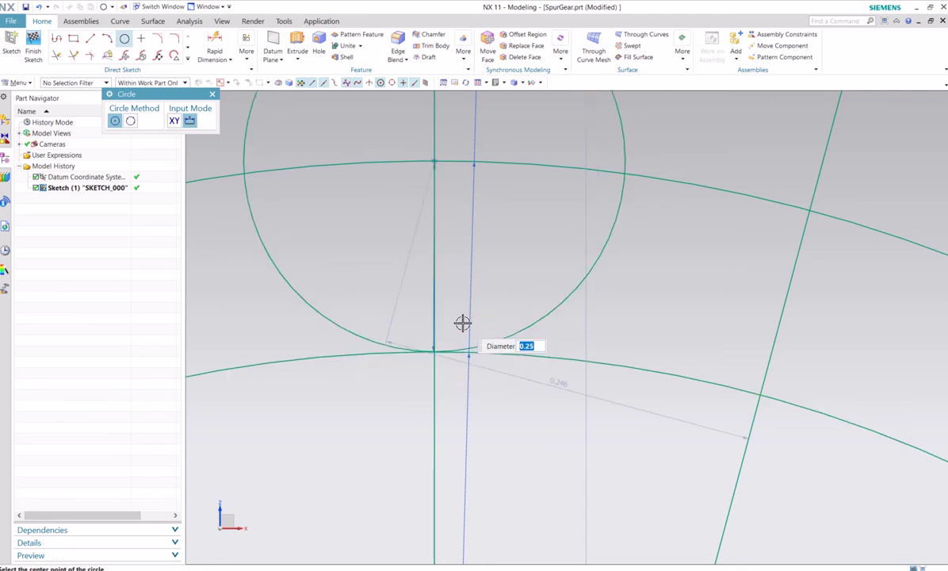
scroll(470, 281, down, 5)
key(Escape)
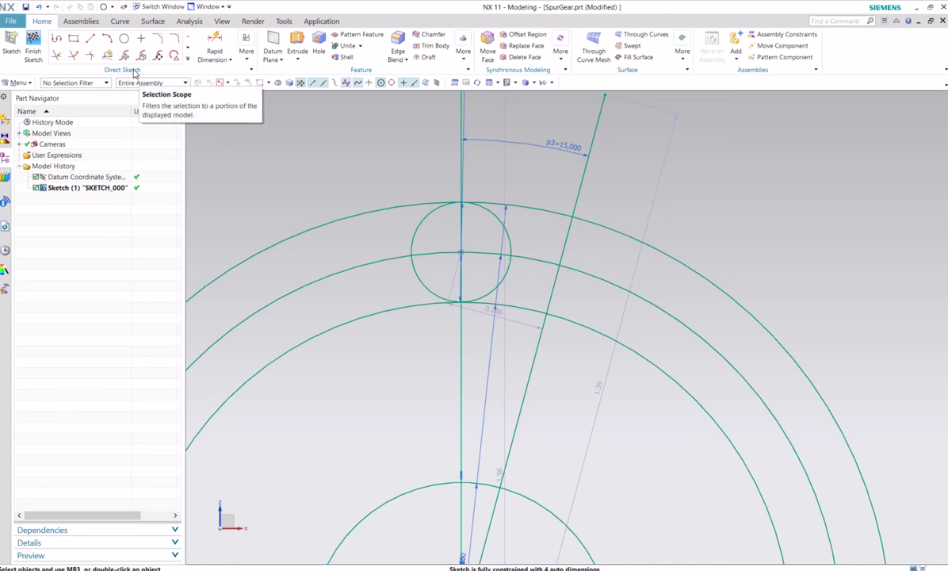
click(107, 38)
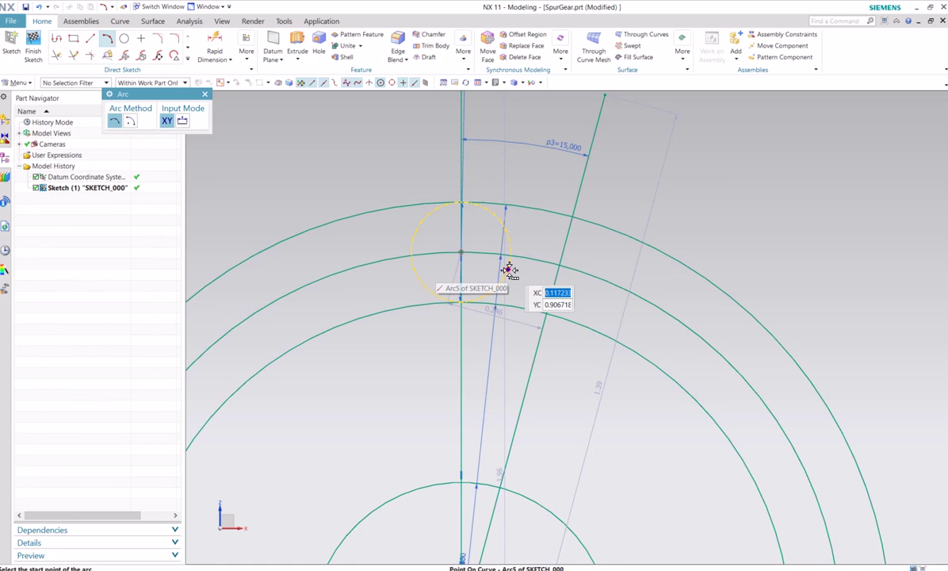
Draw the flank arc from the small circle to the slanted line's crossing on outer circle Arc3
scroll(504, 268, up, 3)
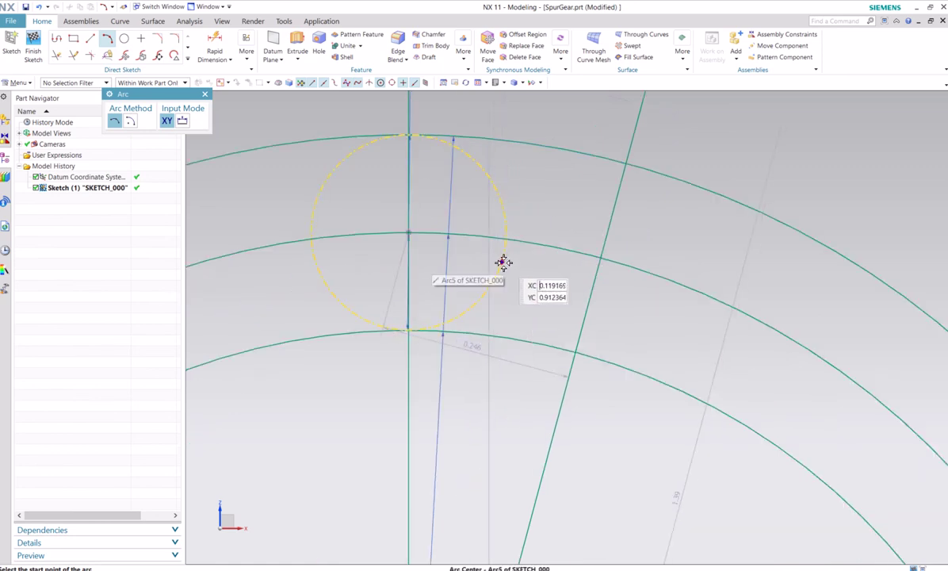
click(504, 262)
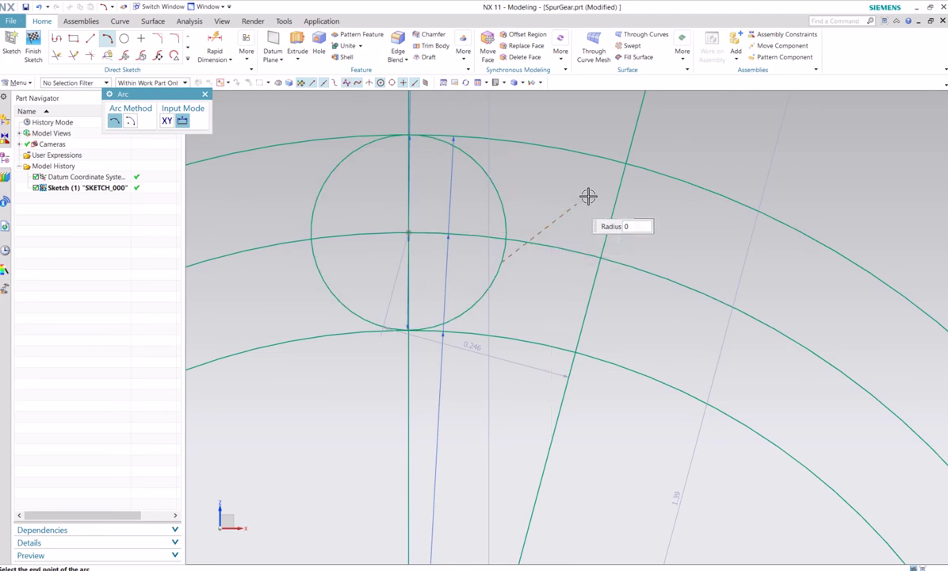
click(626, 164)
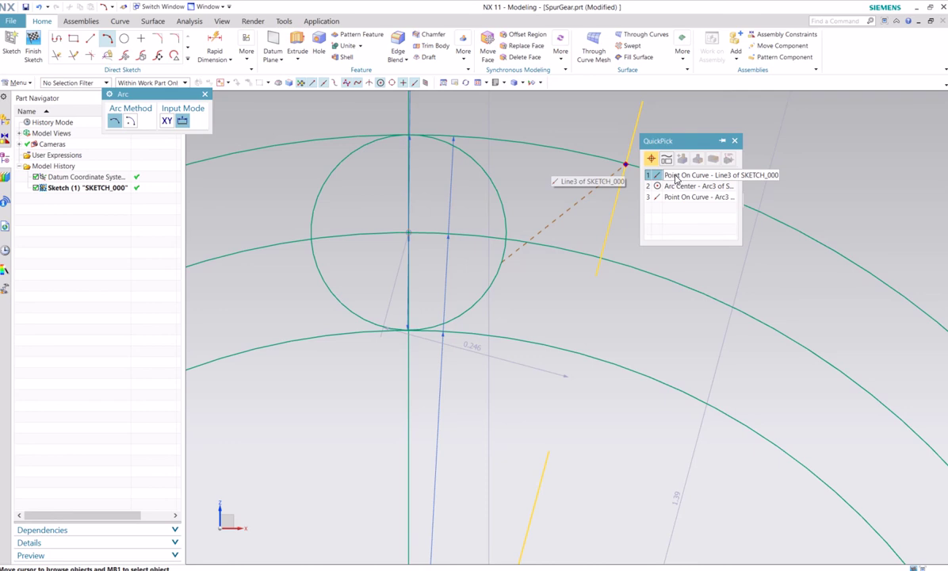
scroll(629, 168, up, 5)
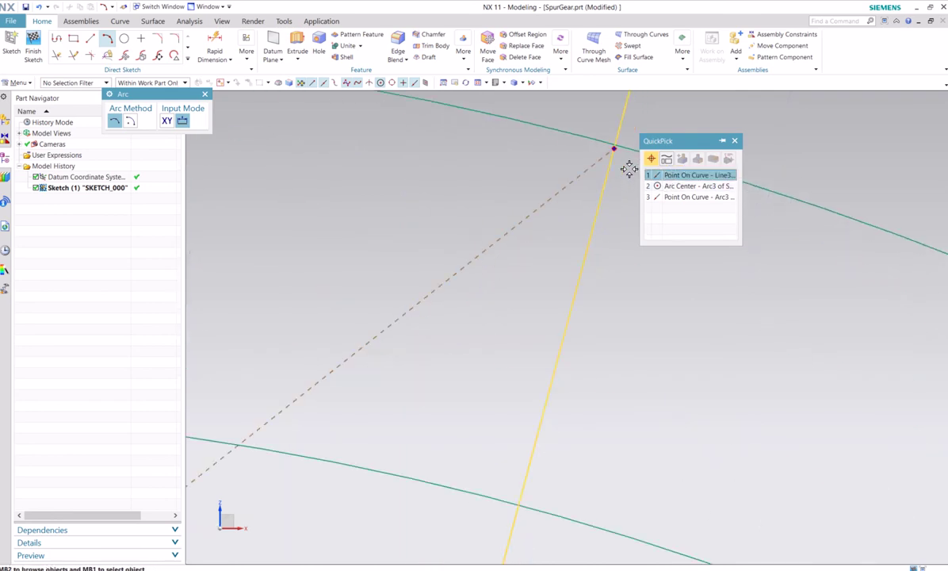
click(692, 197)
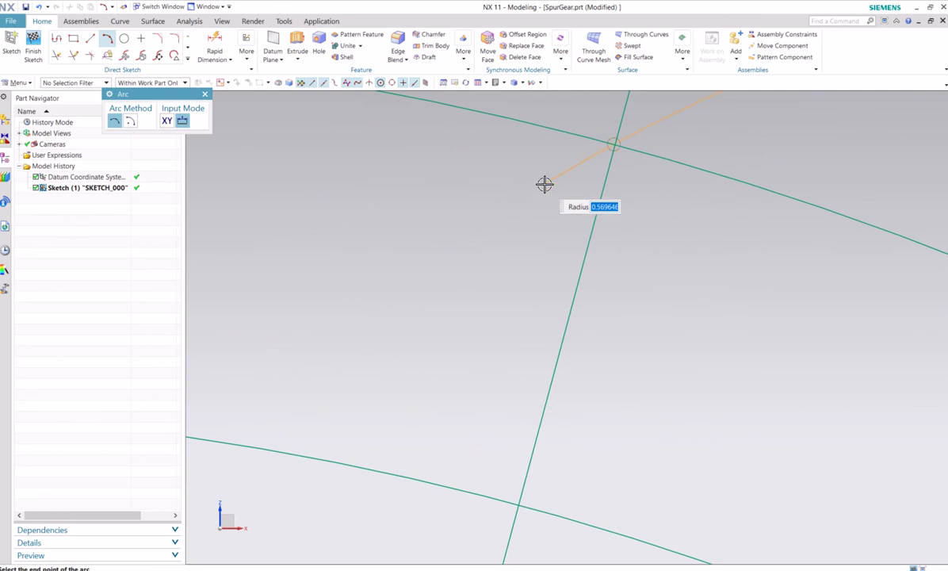
scroll(560, 195, down, 5)
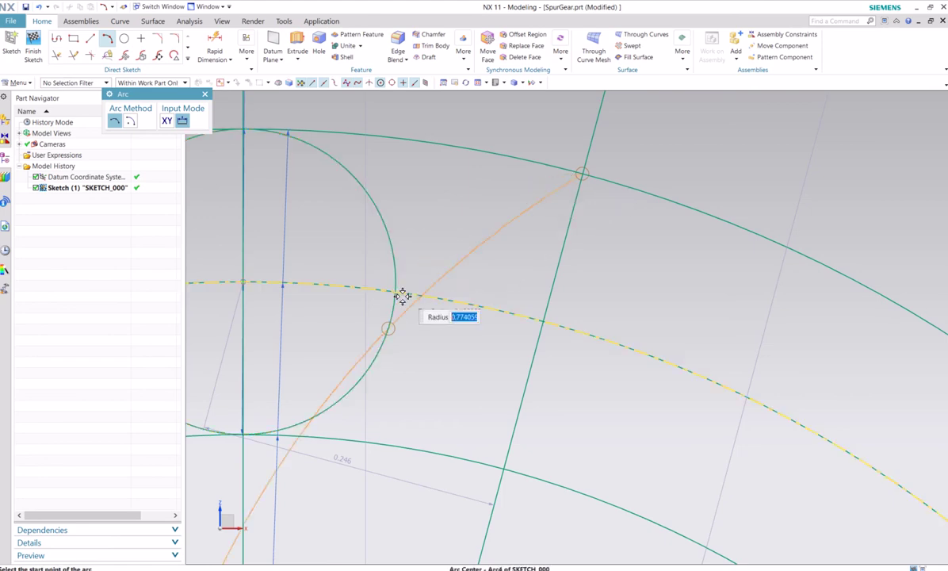
click(392, 324)
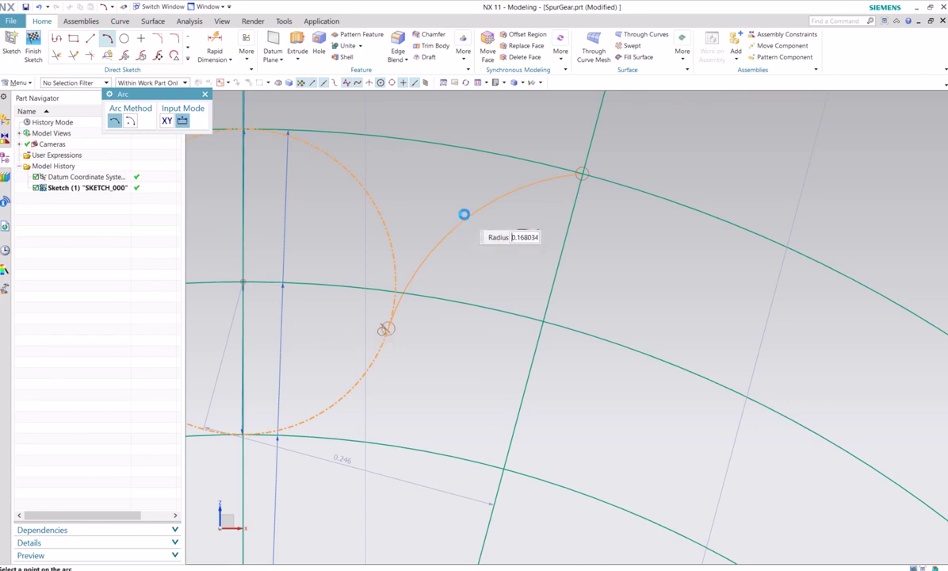
click(464, 215)
scroll(452, 174, down, 4)
scroll(529, 261, up, 4)
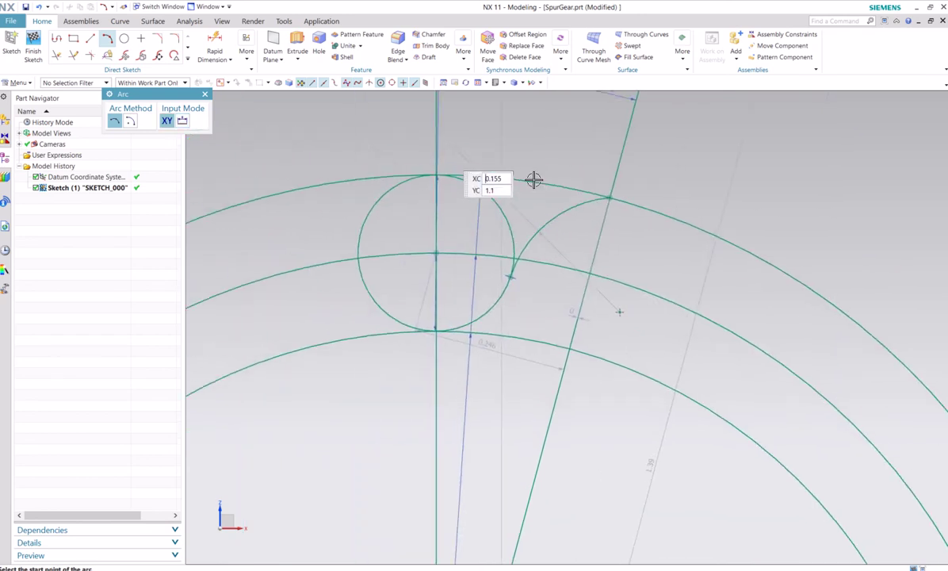
scroll(508, 266, down, 4)
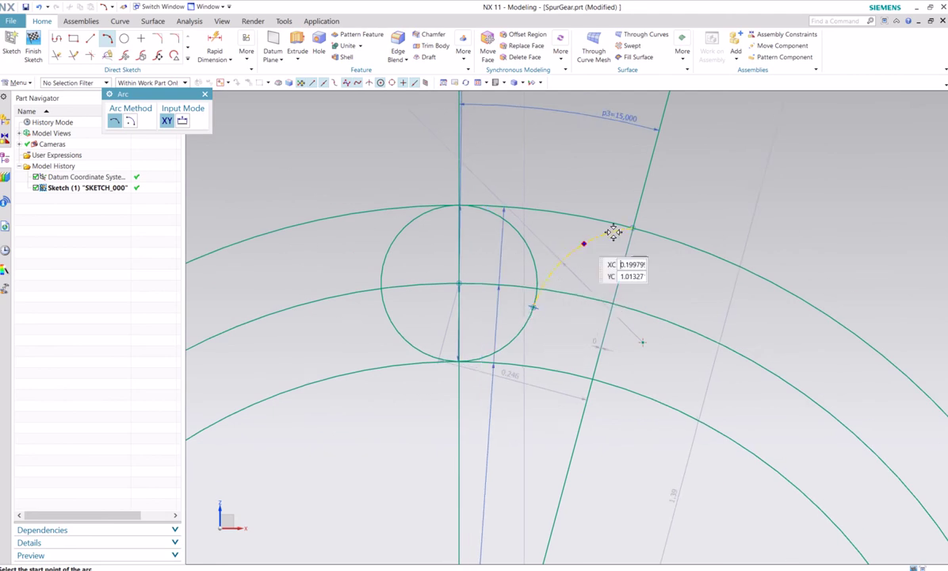
click(615, 231)
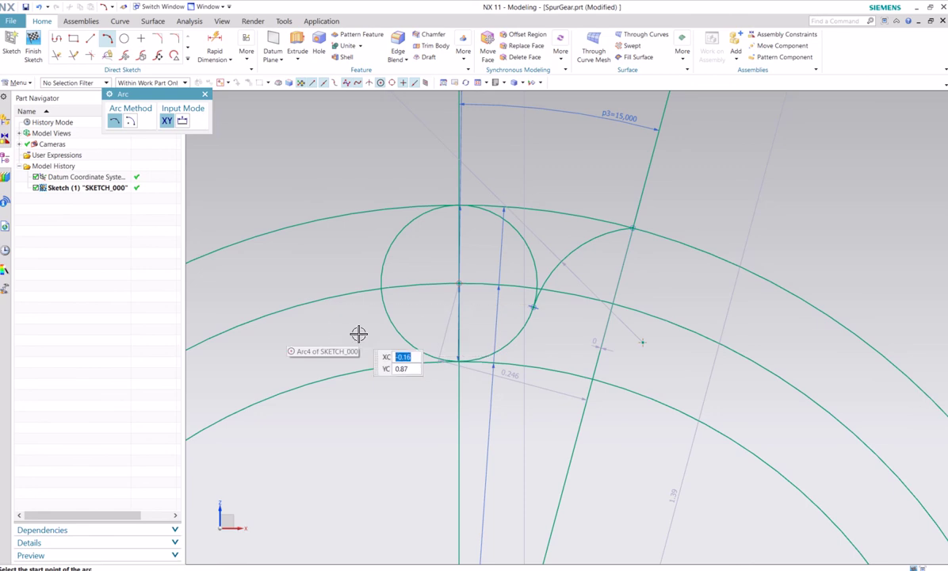
Quick Trim the unneeded segments of the small circle and flank arc
click(60, 57)
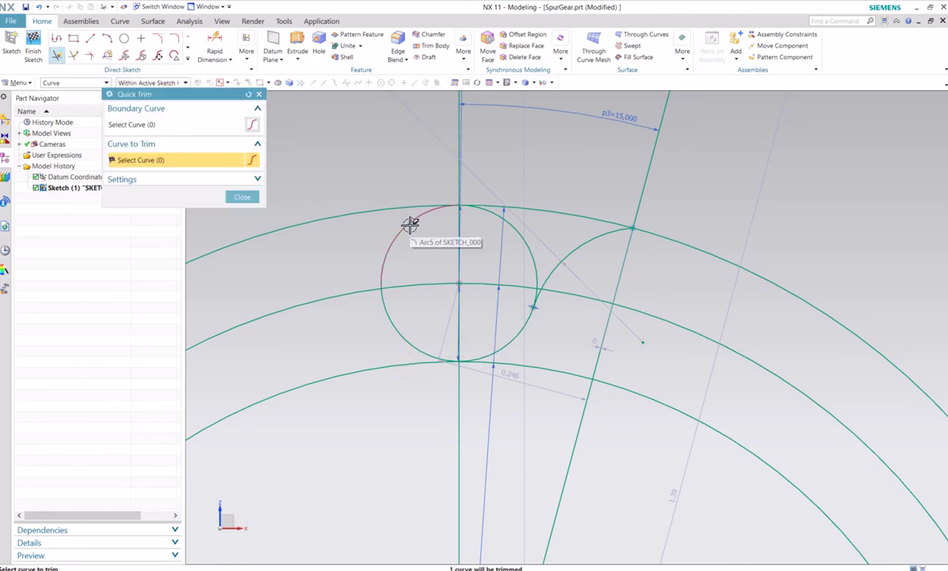
click(411, 222)
click(408, 343)
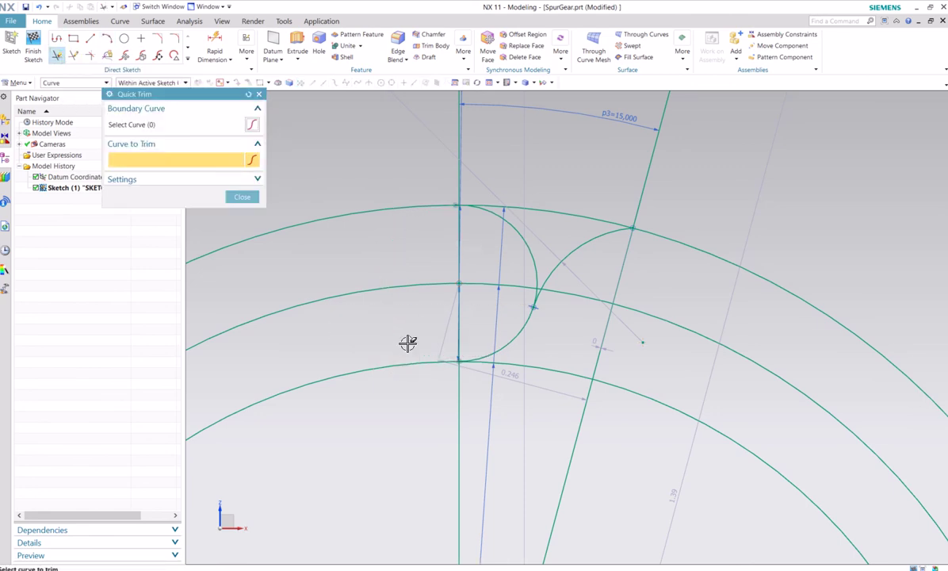
click(531, 254)
scroll(532, 262, up, 5)
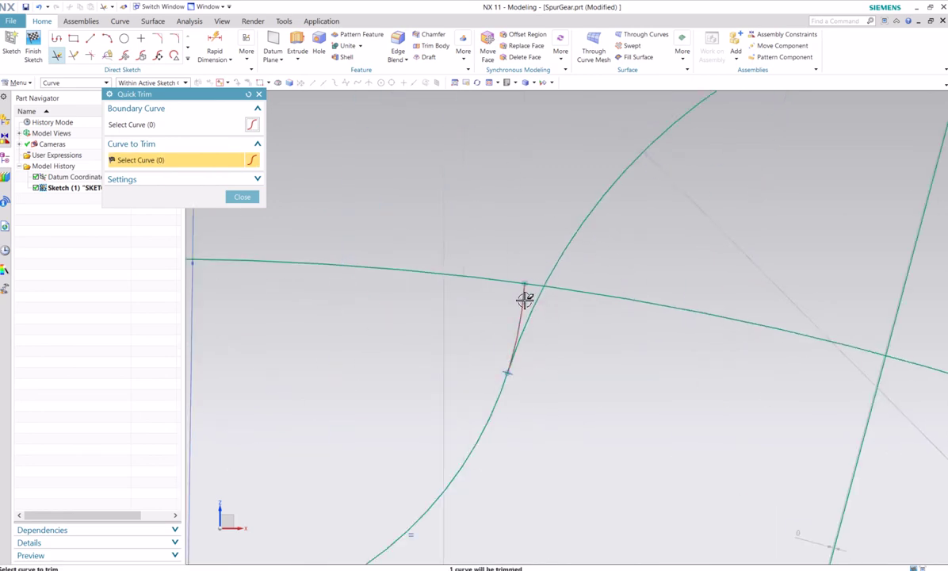
click(523, 298)
middle_click(505, 262)
Convert the 1.9-diameter middle circle into a reference curve
right_click(496, 279)
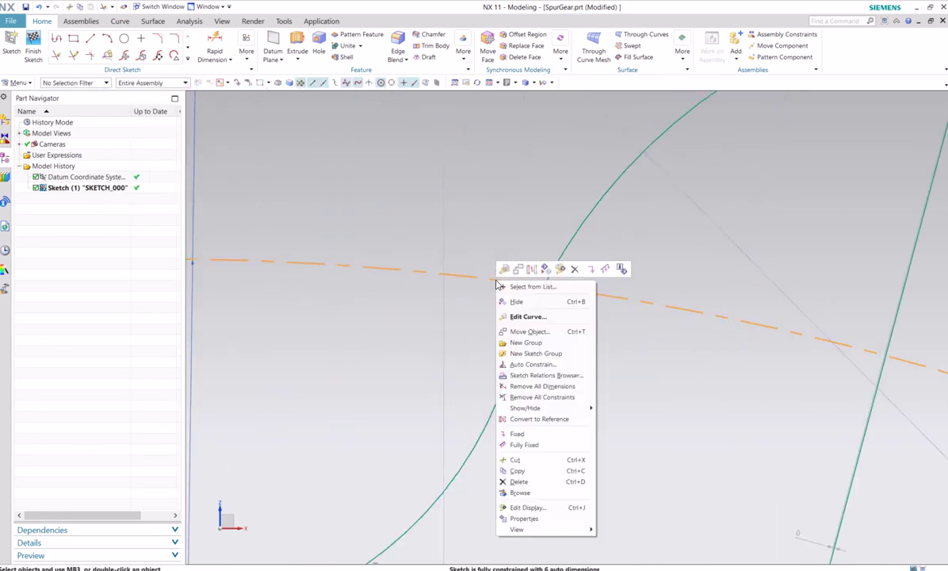
click(547, 418)
scroll(405, 175, down, 5)
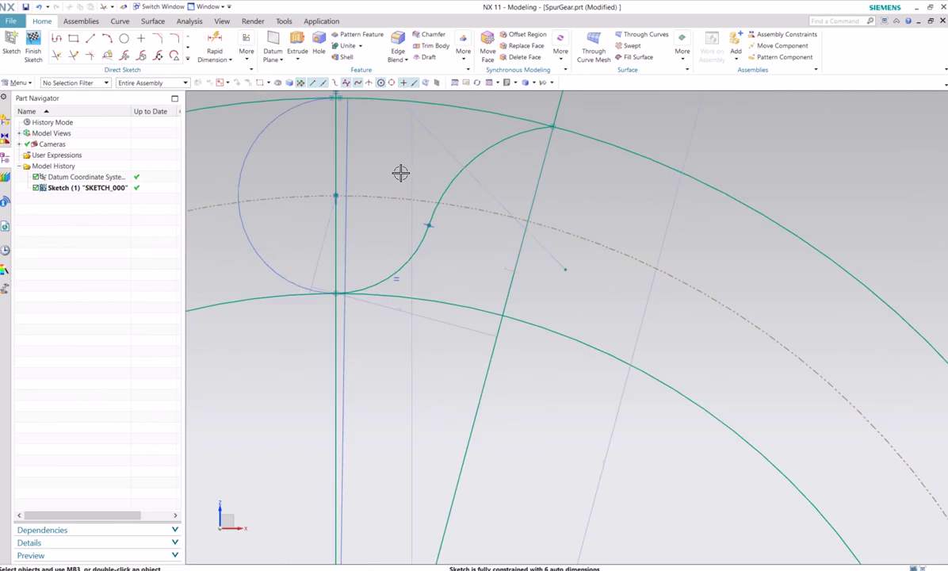
scroll(442, 180, up, 3)
scroll(464, 207, down, 4)
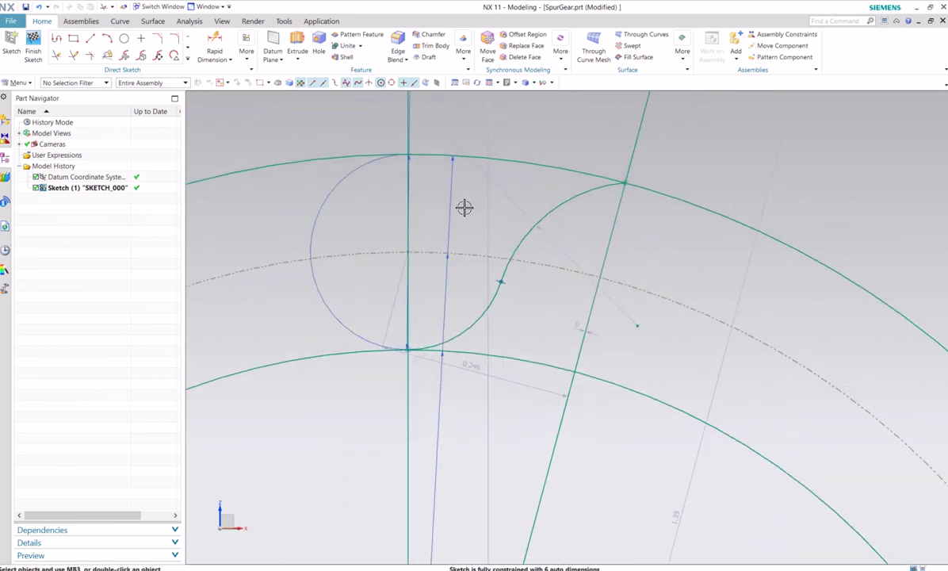
scroll(464, 208, up, 3)
shift+middle_drag(497, 208, 488, 230)
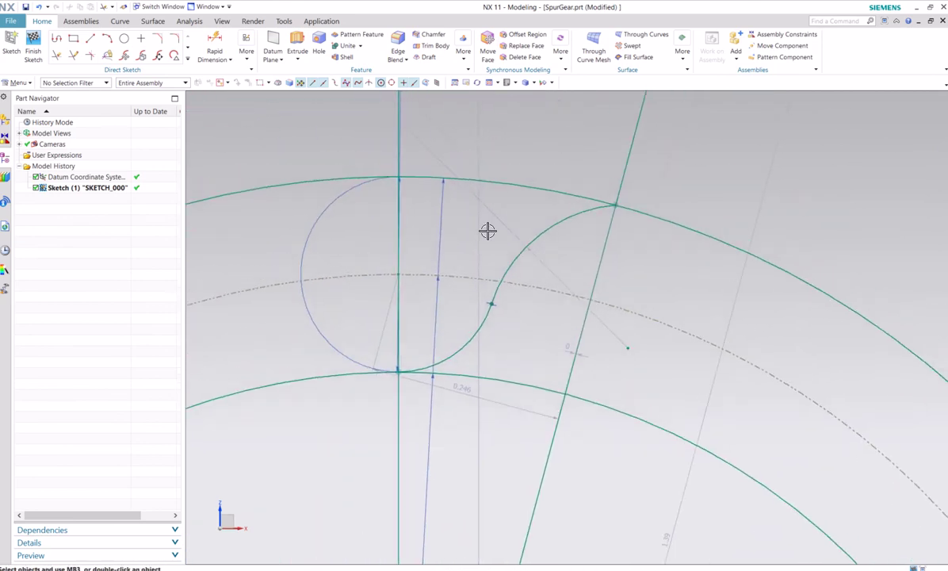
Mirror the flank curves across vertical Line1 to create the opposite flank
click(188, 60)
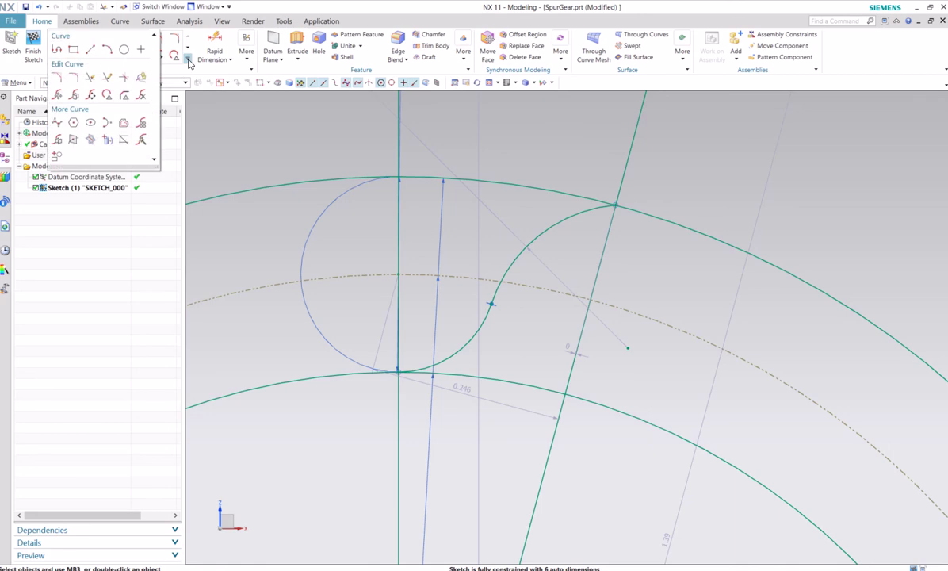
click(58, 142)
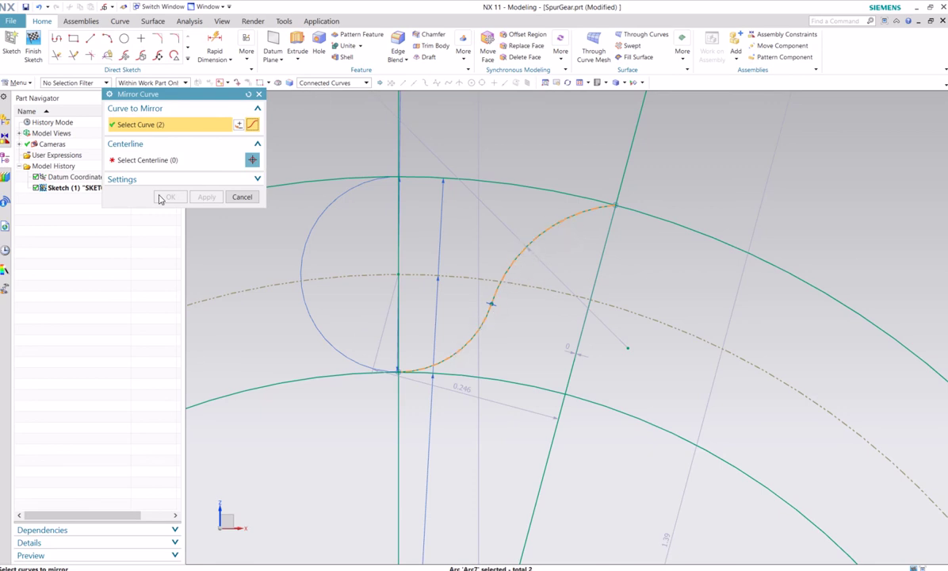
click(166, 162)
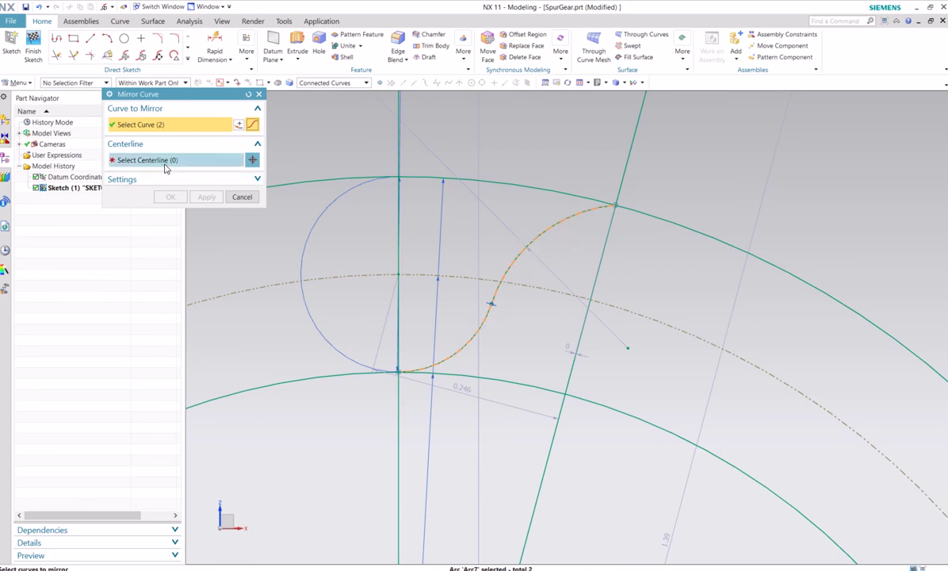
click(398, 238)
scroll(361, 255, down, 3)
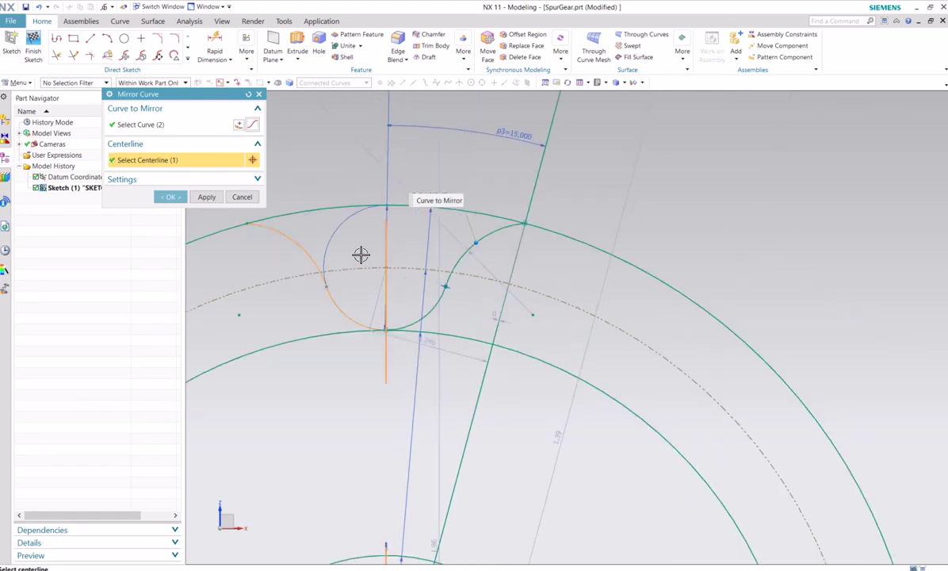
shift+middle_drag(361, 254, 406, 254)
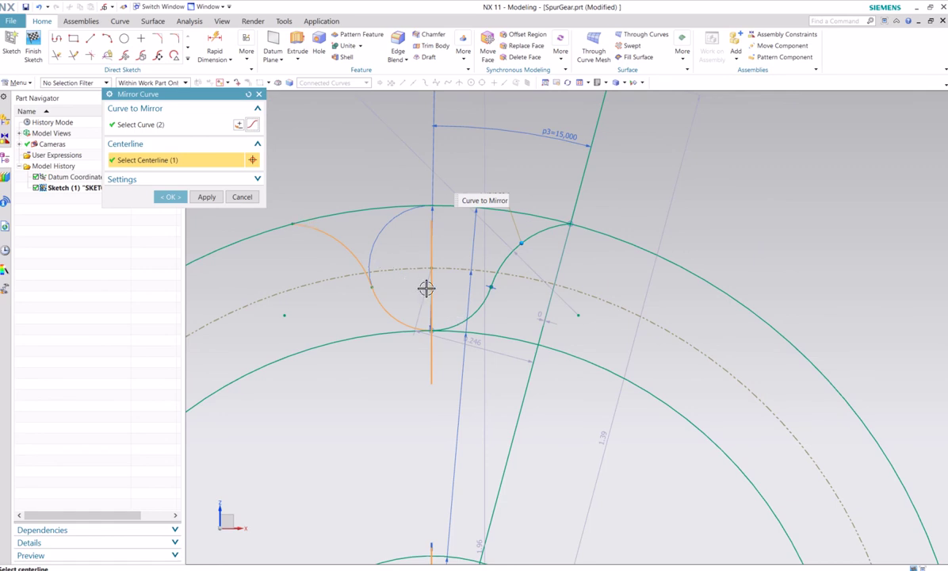
click(171, 197)
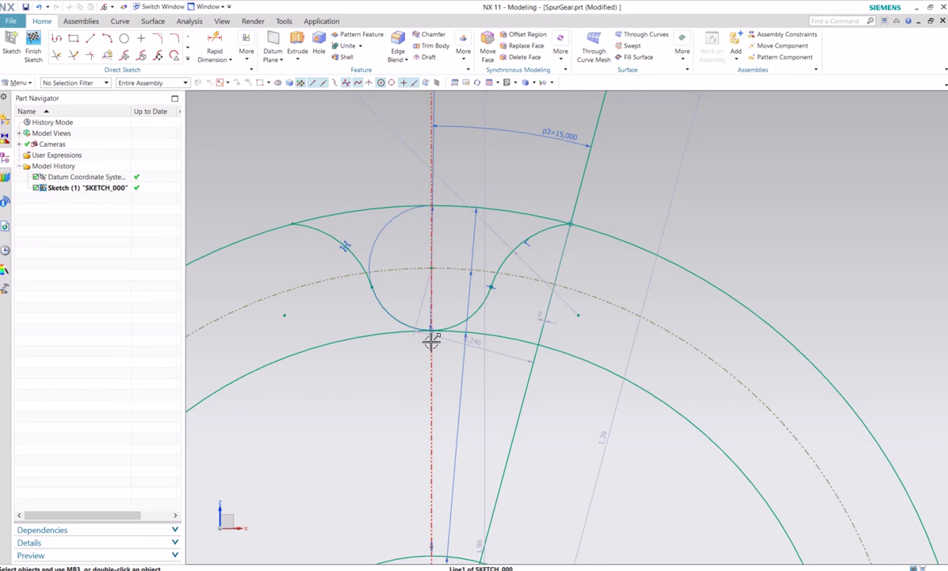
Convert the slanted tooth guide line to dash-dot reference geometry
scroll(452, 284, up, 2)
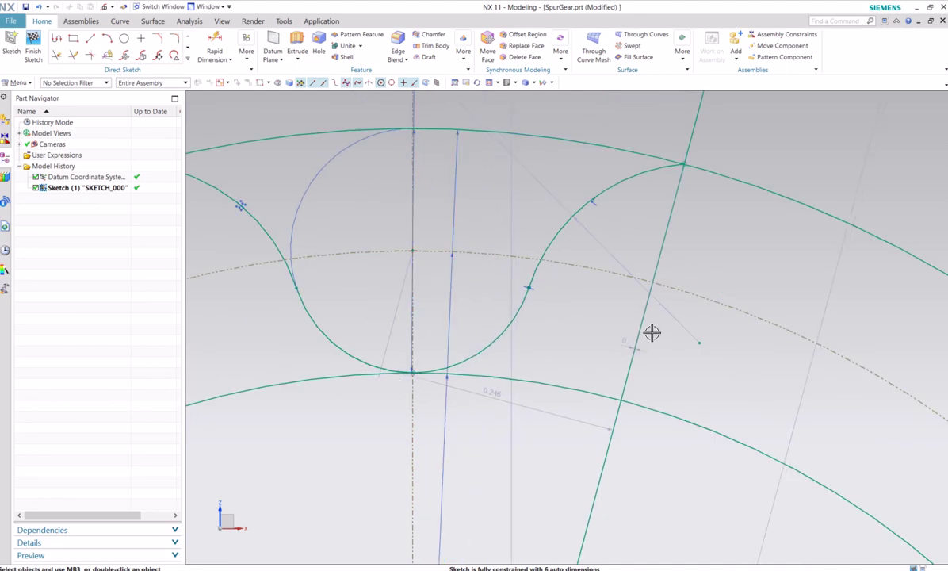
scroll(626, 309, down, 2)
right_click(675, 180)
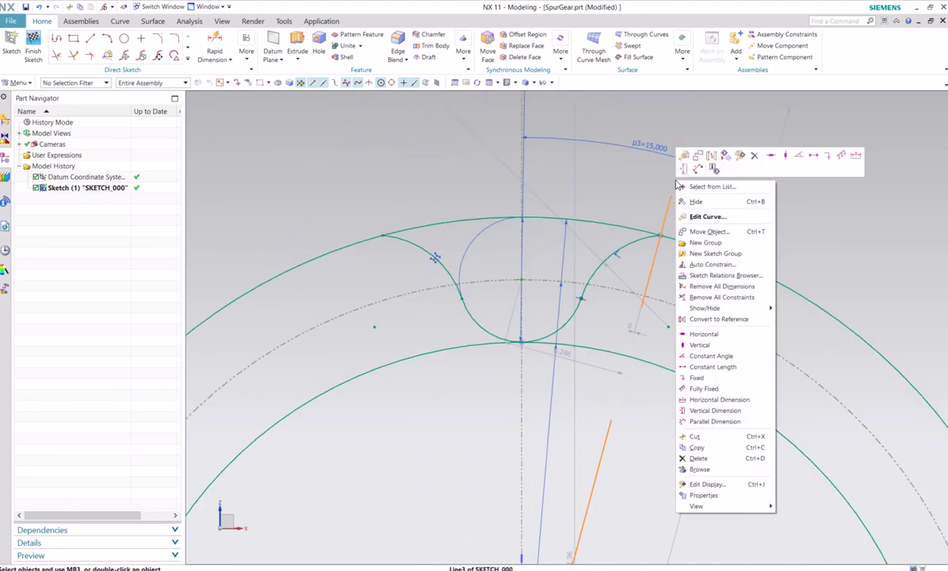
click(698, 288)
scroll(707, 317, down, 3)
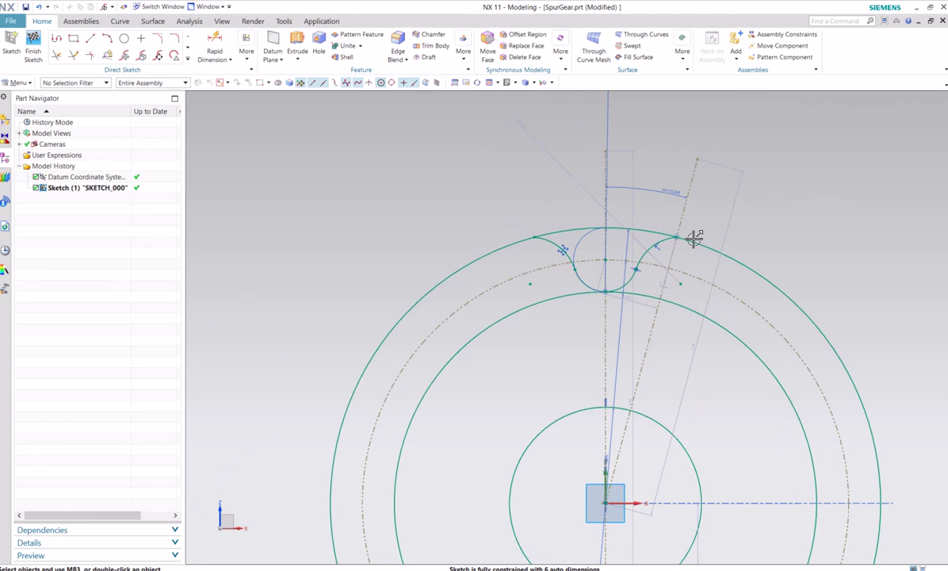
scroll(739, 197, down, 2)
shift+middle_drag(772, 213, 747, 179)
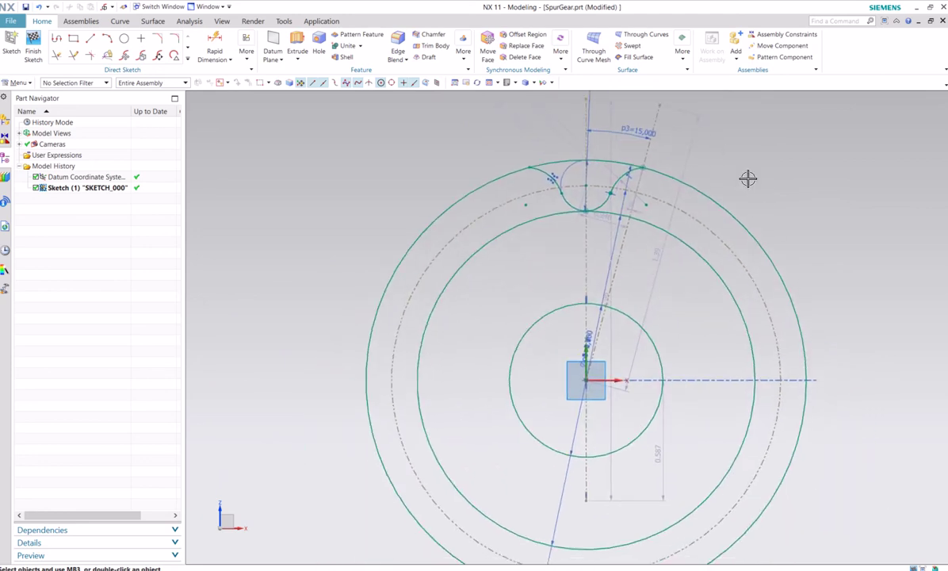
shift+middle_drag(787, 224, 777, 207)
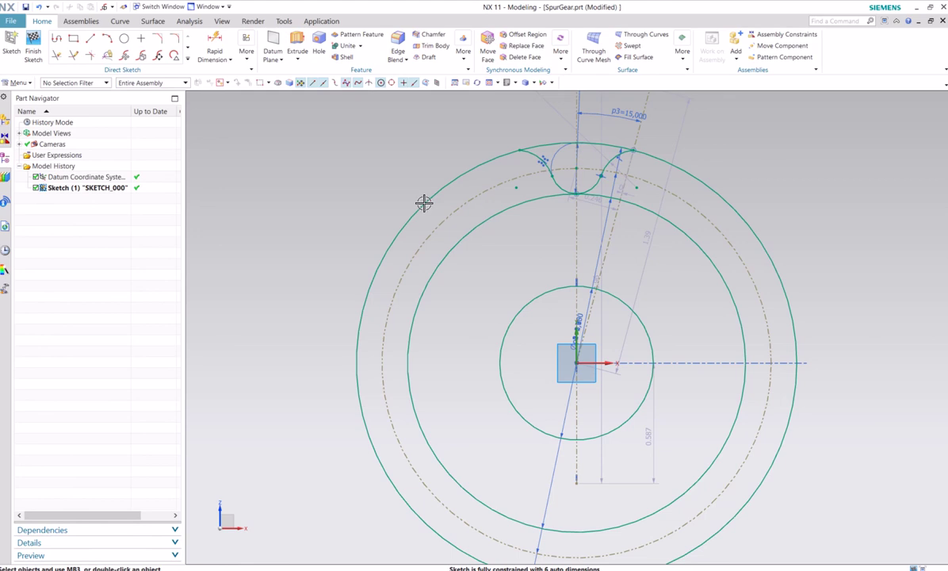
Zoom and pan to centre the view on the symmetric tooth gap
scroll(584, 153, up, 3)
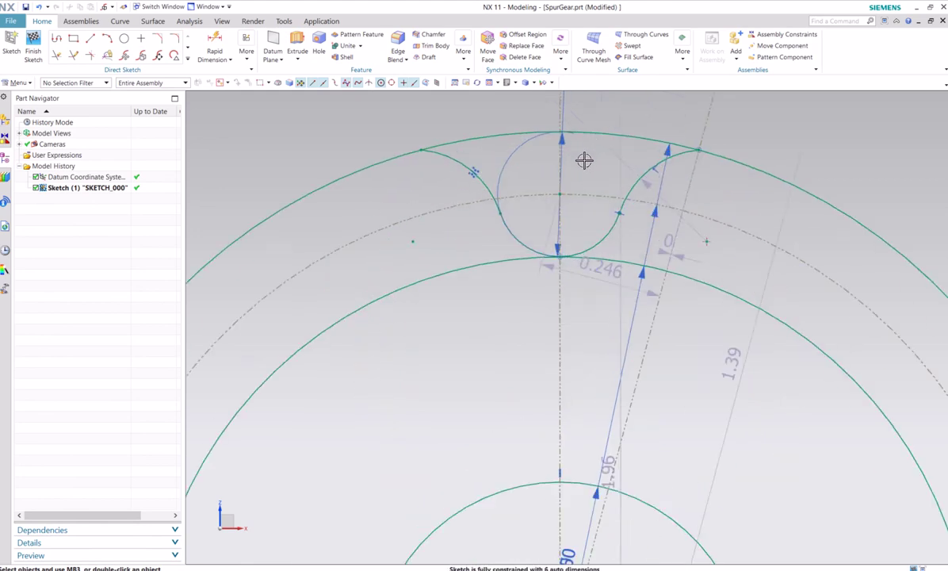
scroll(584, 160, up, 1)
shift+middle_drag(584, 160, 595, 234)
shift+middle_drag(591, 151, 585, 204)
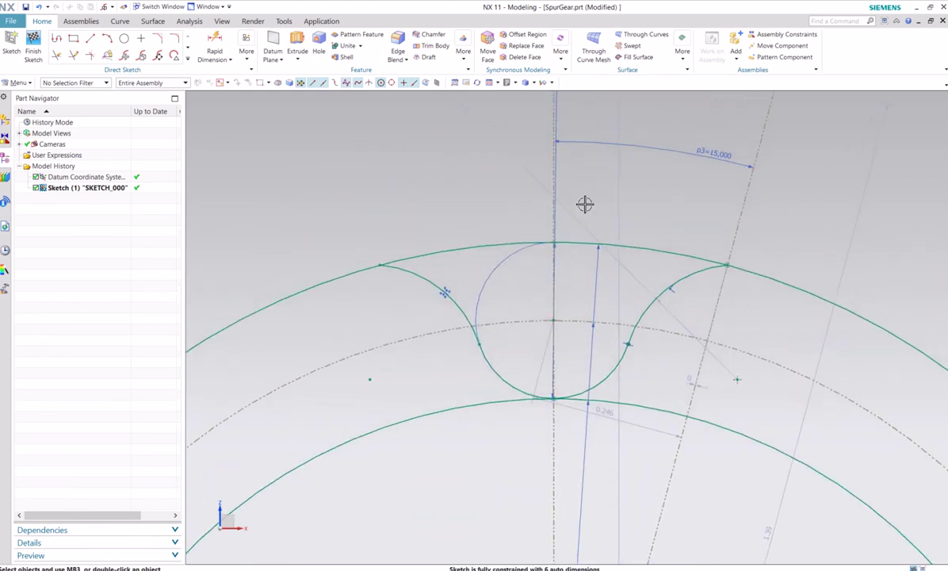
scroll(389, 277, up, 6)
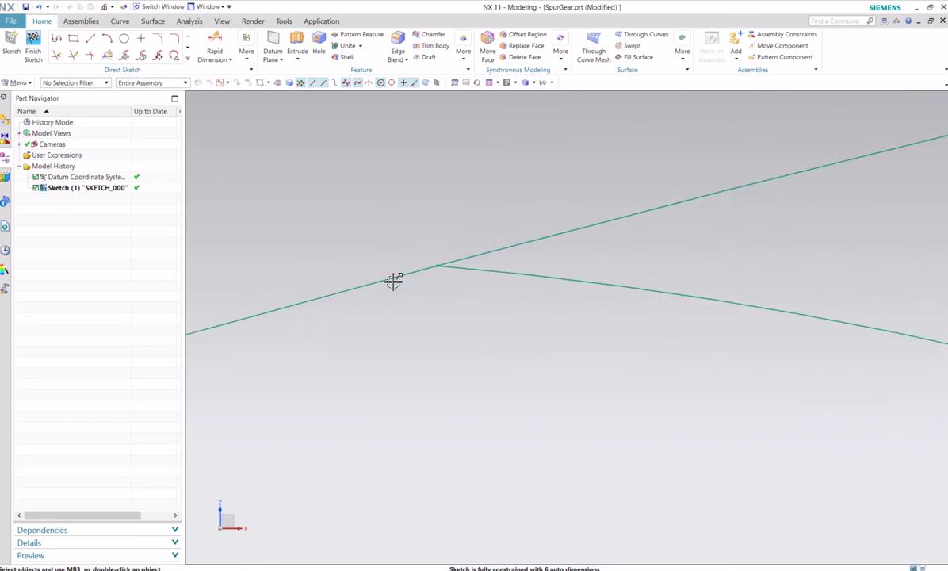
scroll(491, 262, down, 5)
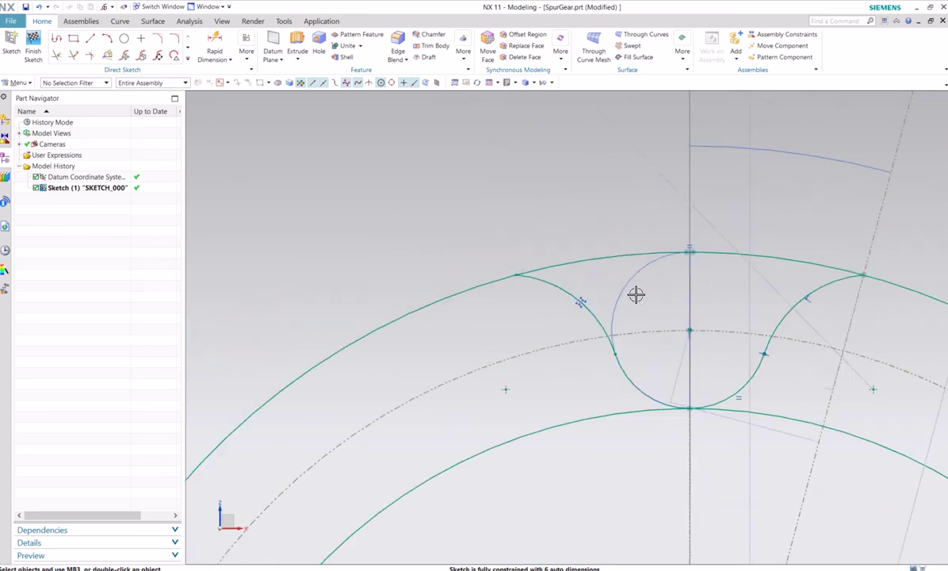
scroll(882, 275, up, 6)
scroll(806, 275, up, 3)
scroll(835, 278, down, 1)
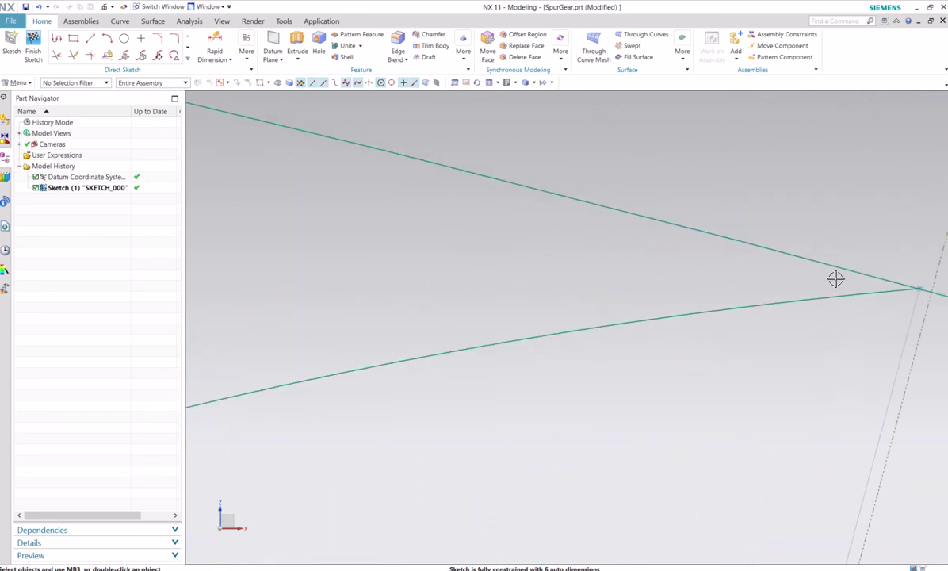
scroll(467, 284, down, 5)
scroll(317, 270, up, 6)
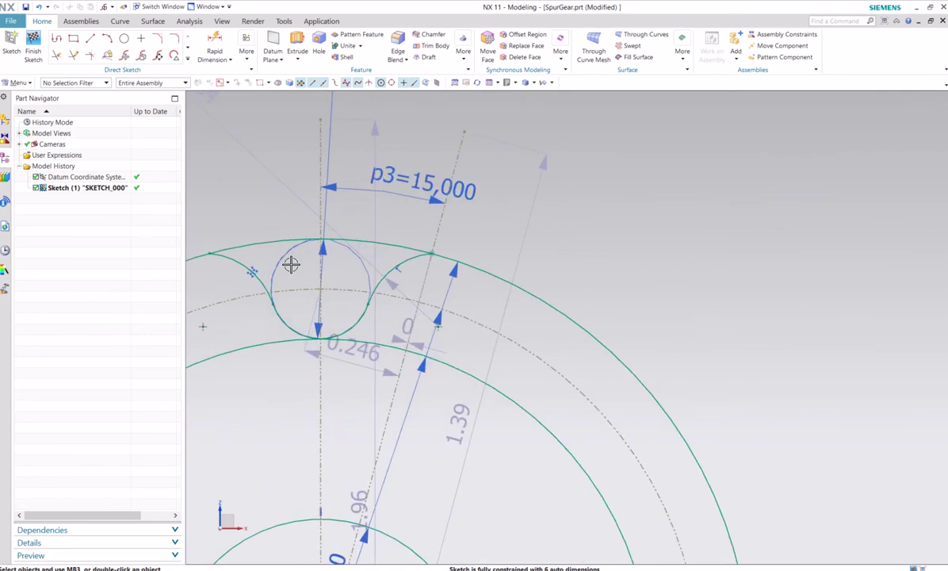
mouse_move(381, 283)
shift+middle_down()
mouse_move(535, 363)
mouse_move(567, 331)
mouse_move(598, 322)
shift+middle_up()
scroll(529, 343, up, 2)
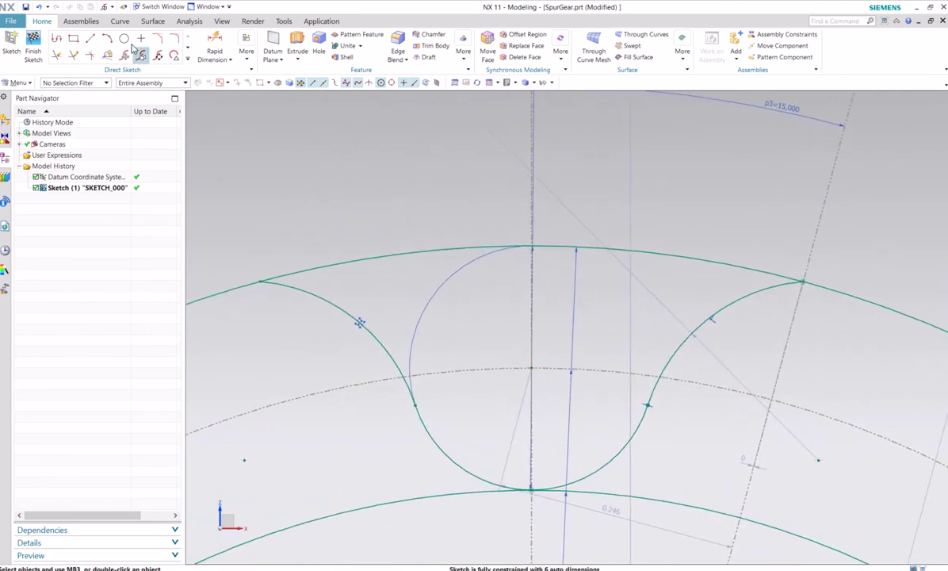
Draw a 0.15 vertical line up from the left gap corner and a horizontal top line
click(89, 38)
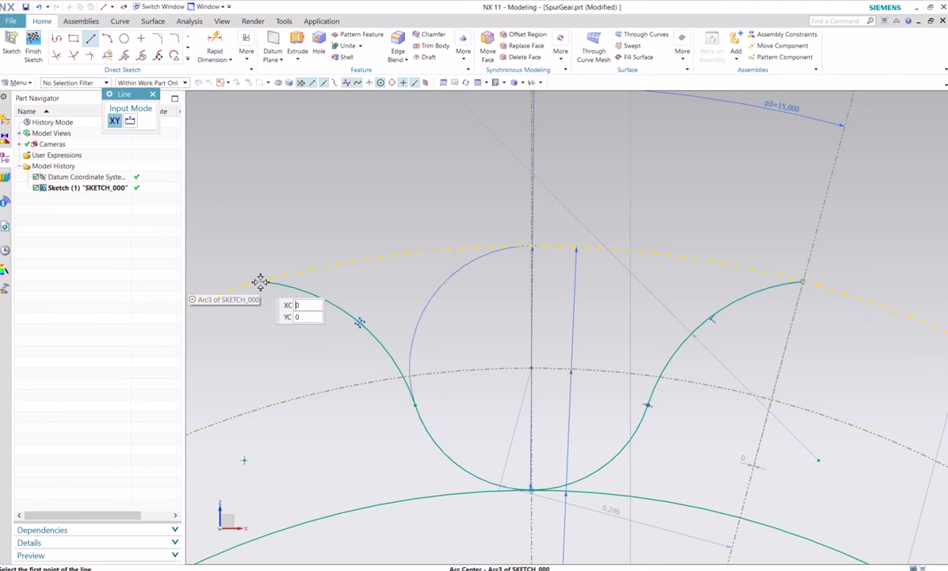
click(261, 282)
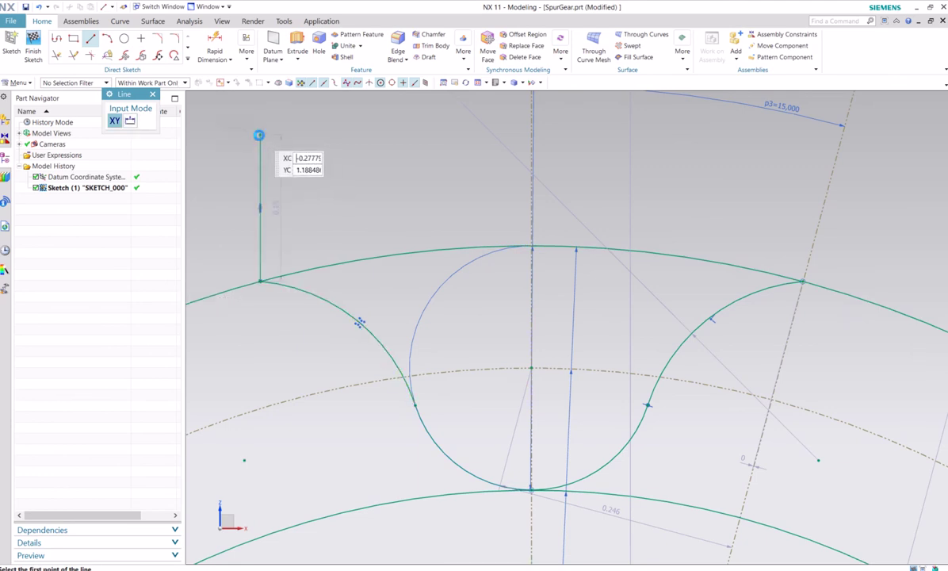
click(260, 135)
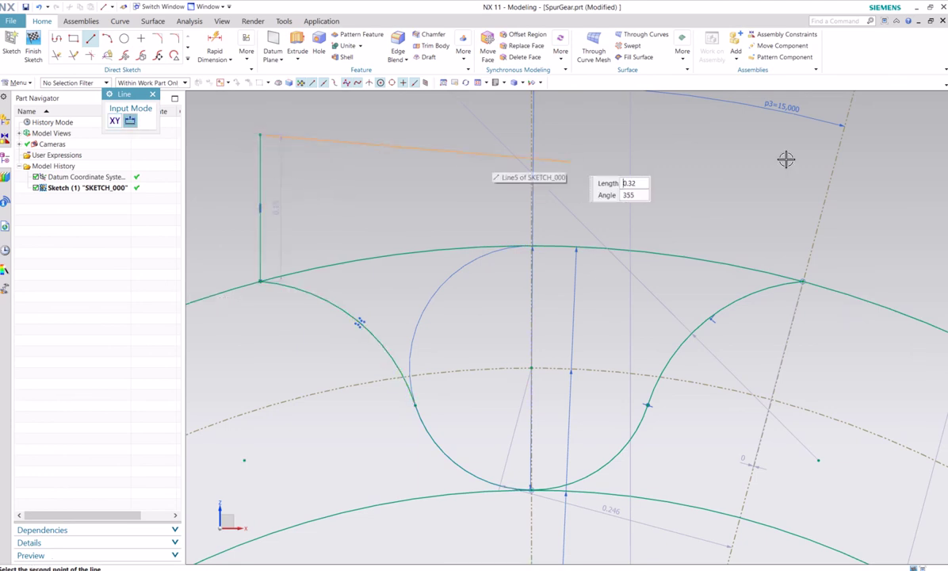
click(854, 149)
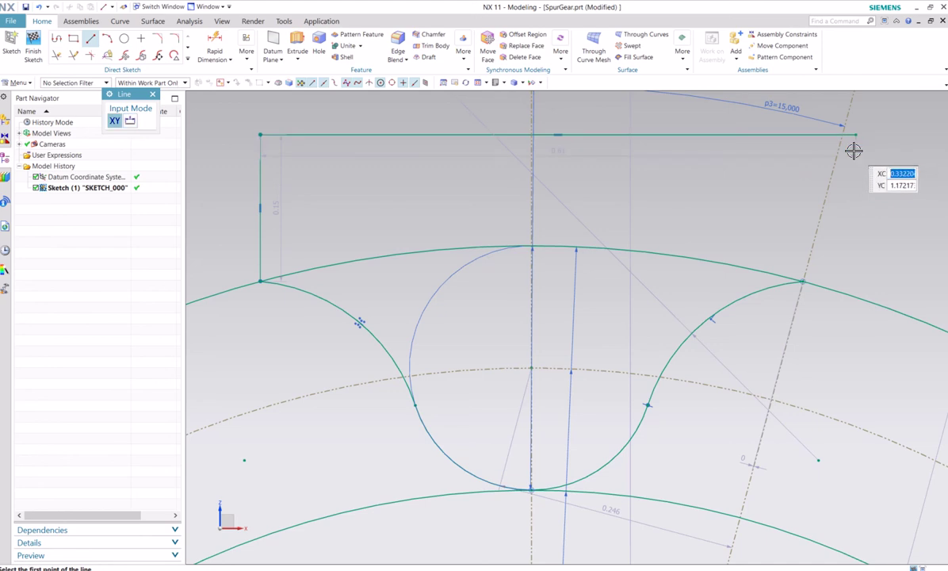
scroll(800, 280, up, 3)
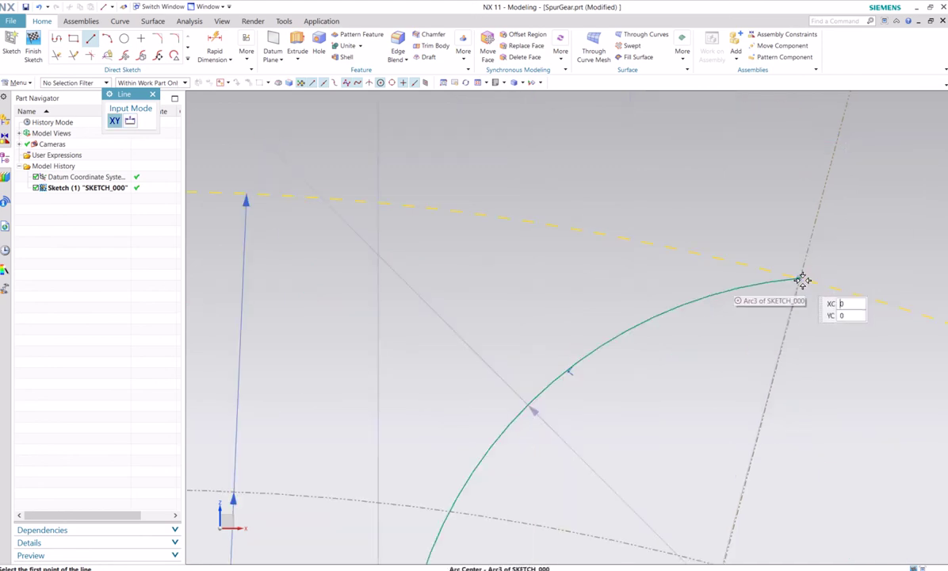
Draw a vertical line from the right gap corner up to the top line
click(799, 279)
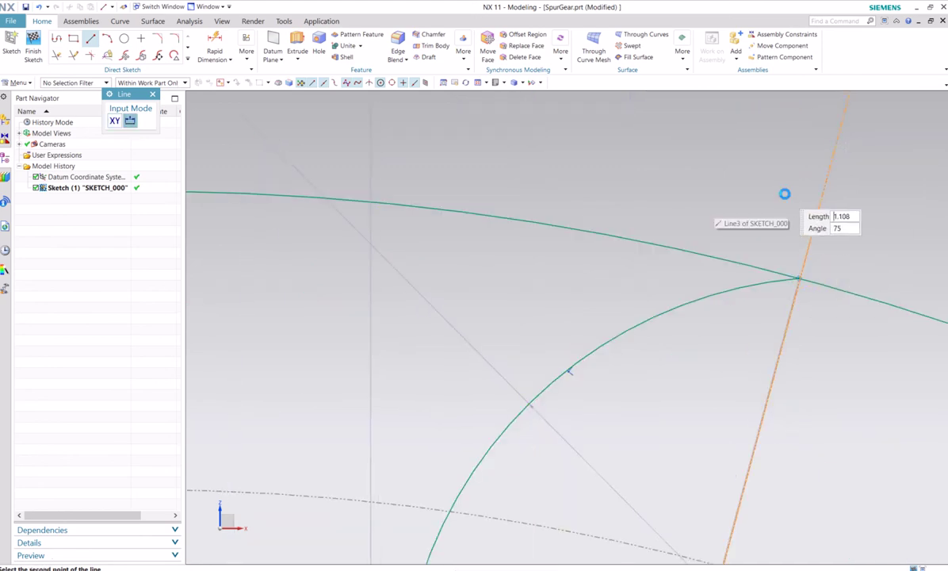
shift+middle_drag(783, 193, 783, 292)
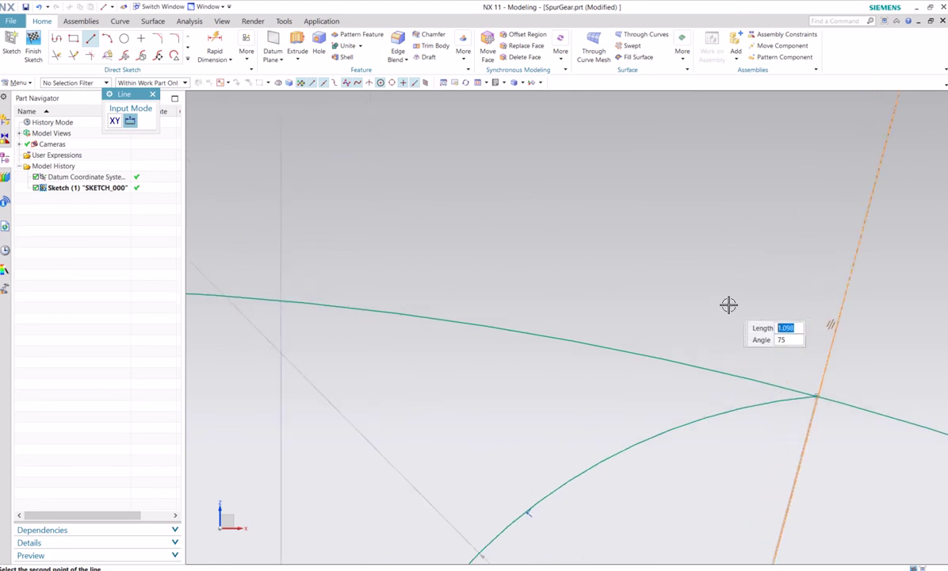
key(Escape)
scroll(622, 220, down, 2)
shift+middle_drag(751, 207, 699, 269)
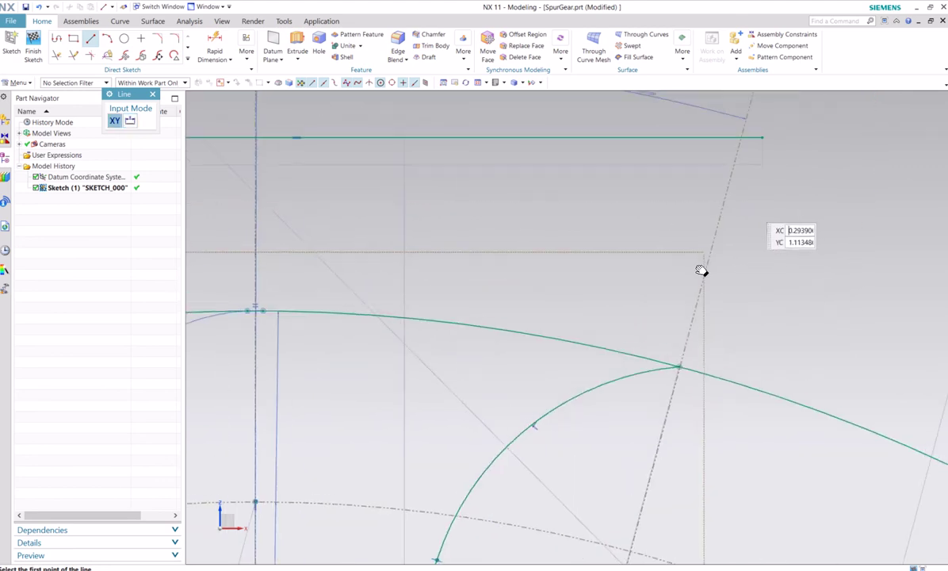
click(89, 39)
click(89, 40)
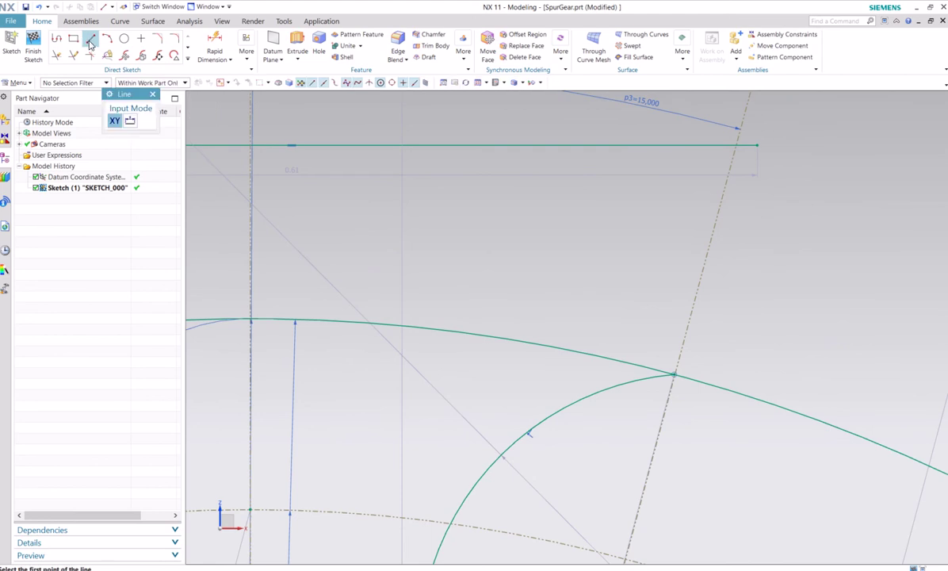
click(670, 375)
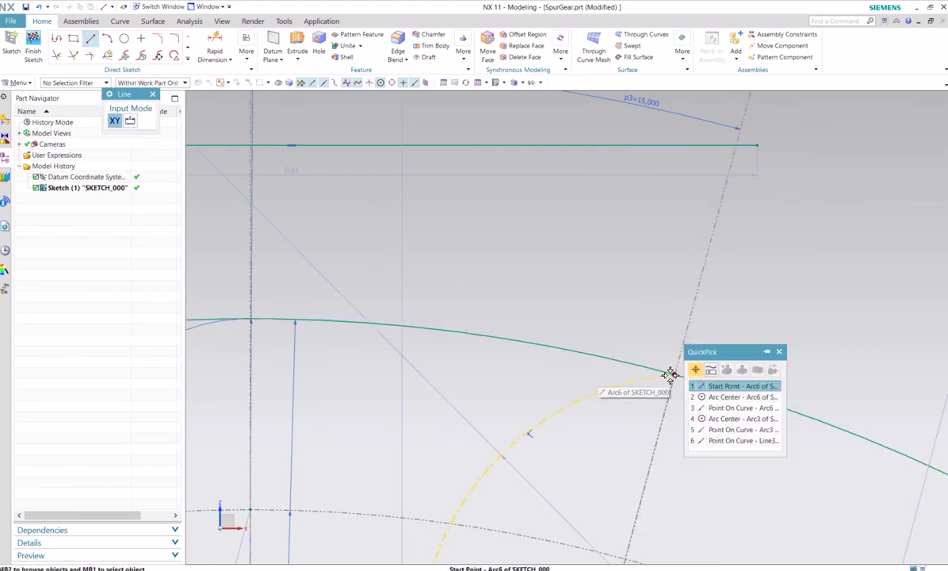
click(673, 374)
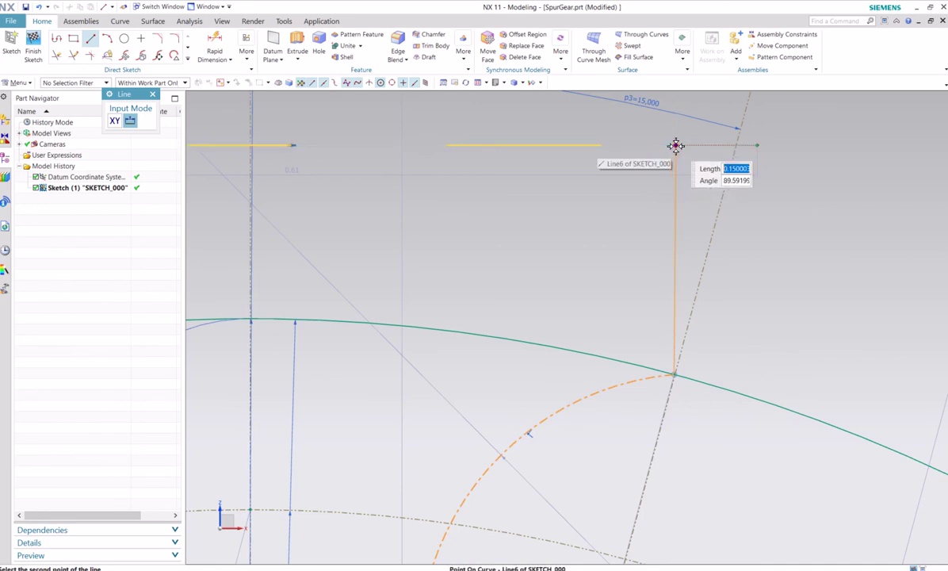
click(673, 145)
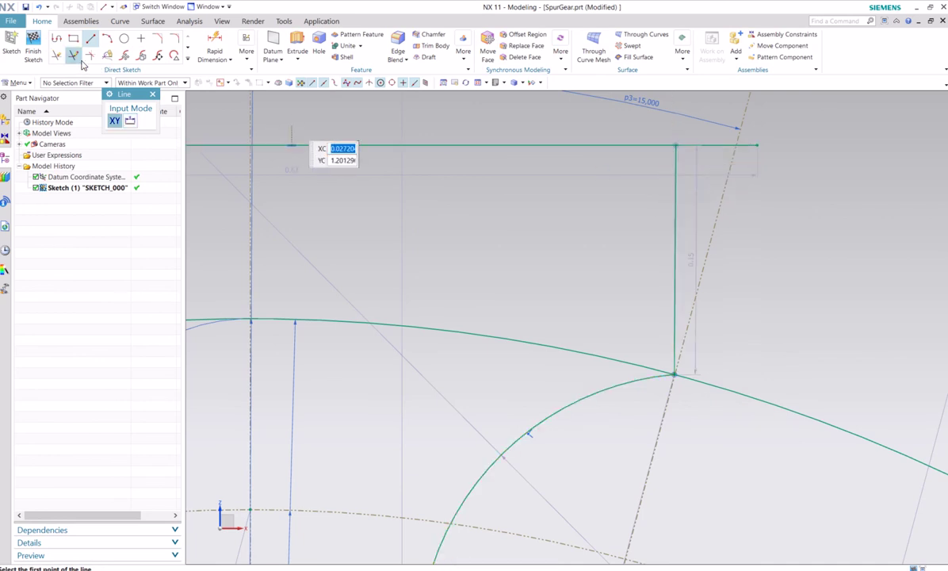
click(56, 56)
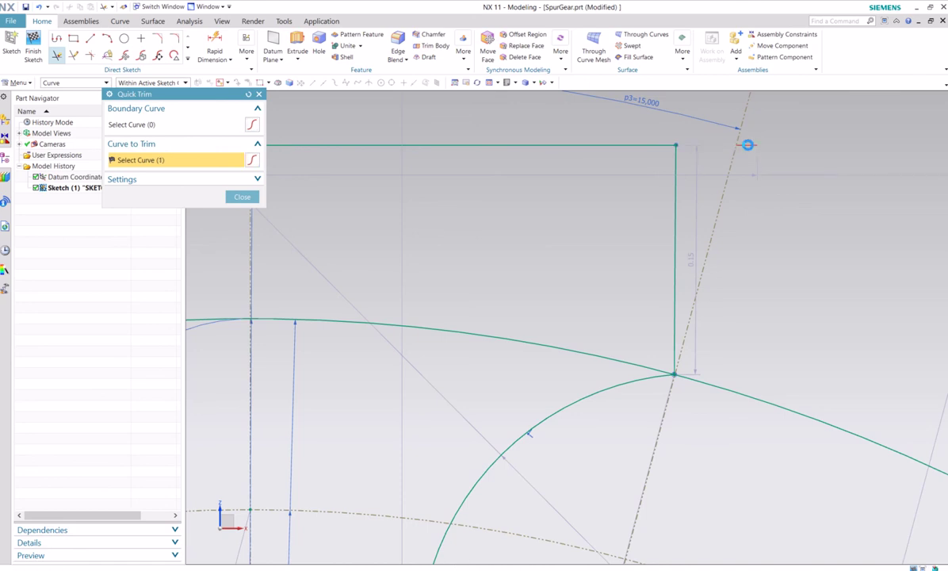
Trim the top line's overhang at the right side of the tooth outline with Quick Trim
scroll(378, 239, down, 6)
mouse_move(521, 216)
shift+middle_down()
mouse_move(601, 233)
mouse_move(306, 158)
shift+middle_up()
click(242, 197)
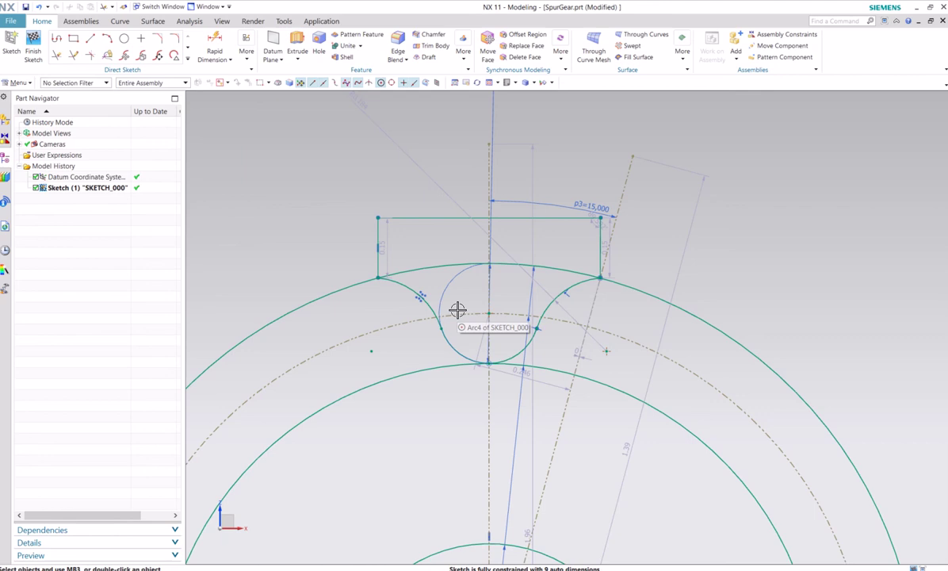
scroll(450, 302, up, 3)
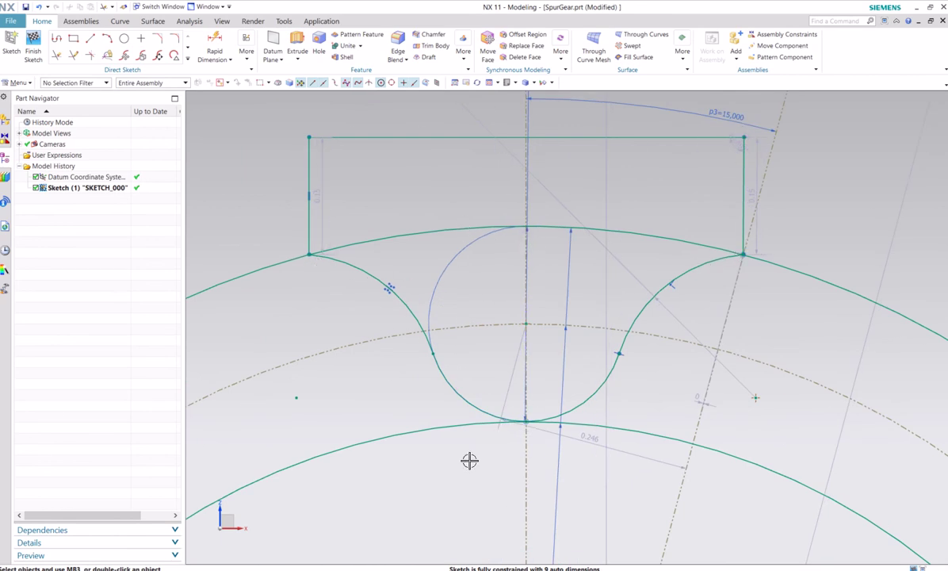
Convert the middle root circle to reference geometry via Convert To/From Reference
scroll(471, 465, down, 5)
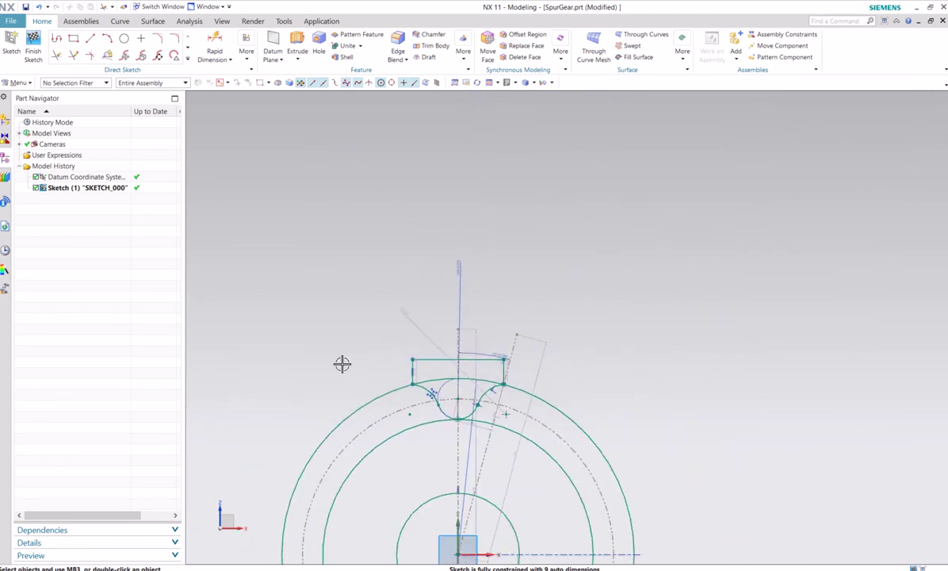
shift+middle_drag(341, 364, 378, 254)
scroll(447, 347, up, 3)
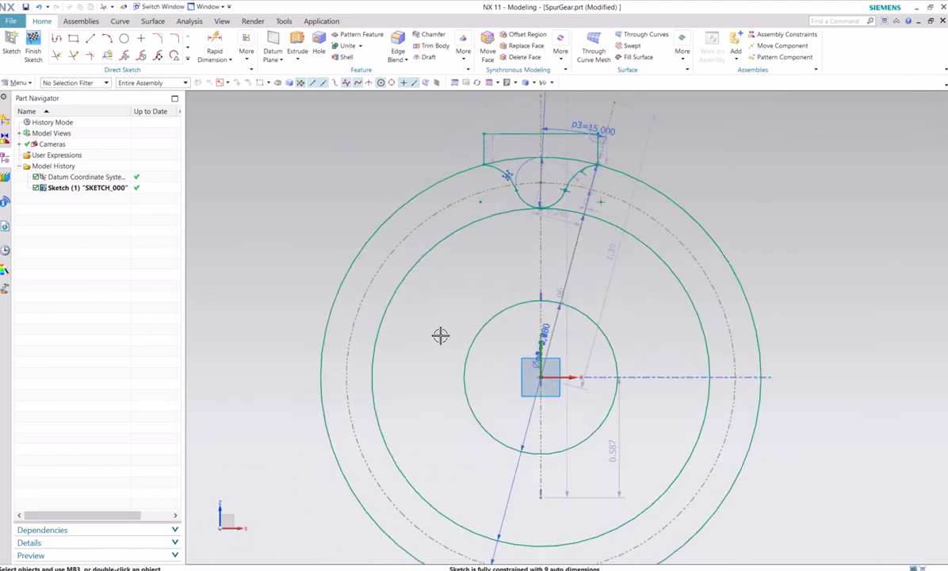
click(458, 229)
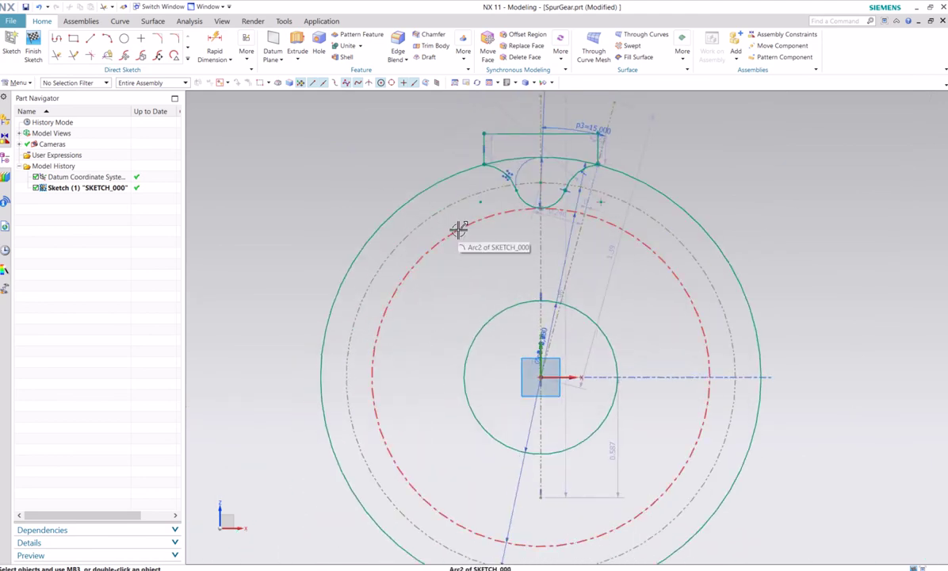
right_click(459, 228)
click(505, 367)
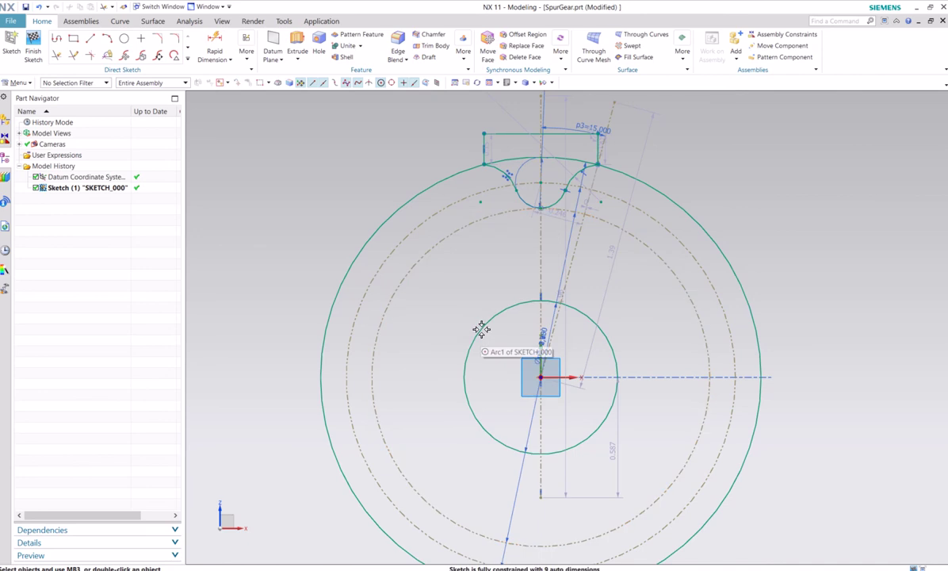
click(395, 210)
key(Escape)
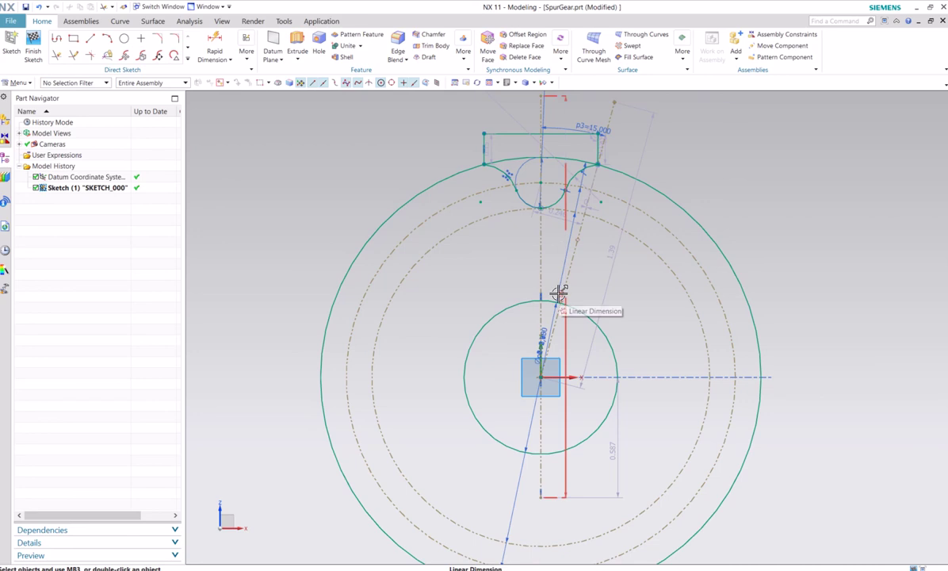
Finish the sketch and extrude the bore and outer circles into a ring, End 0.1875 in
click(32, 43)
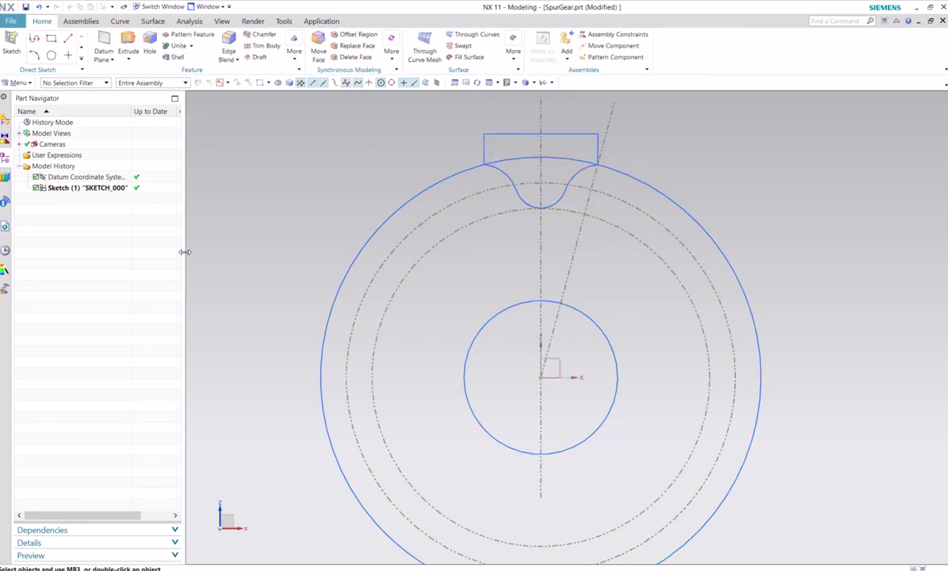
click(127, 52)
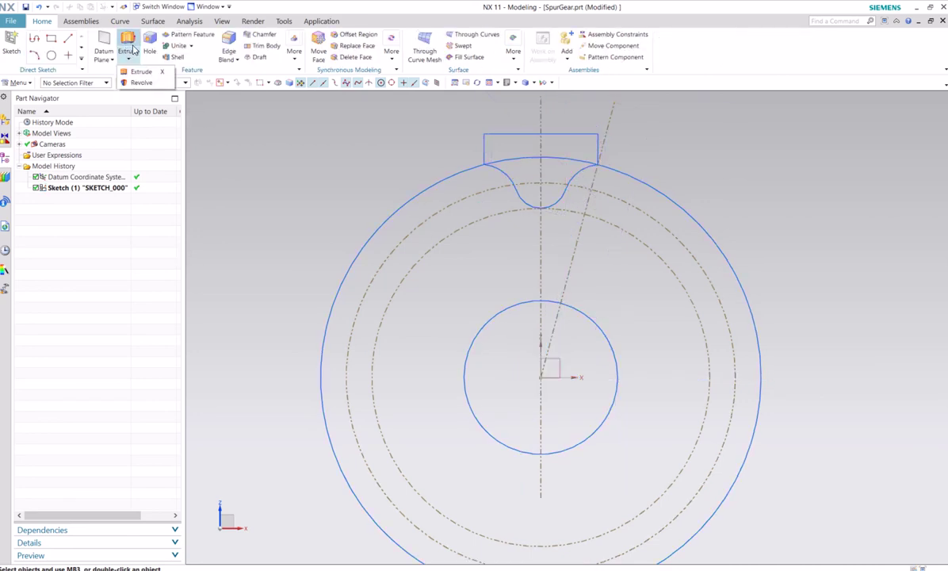
click(140, 71)
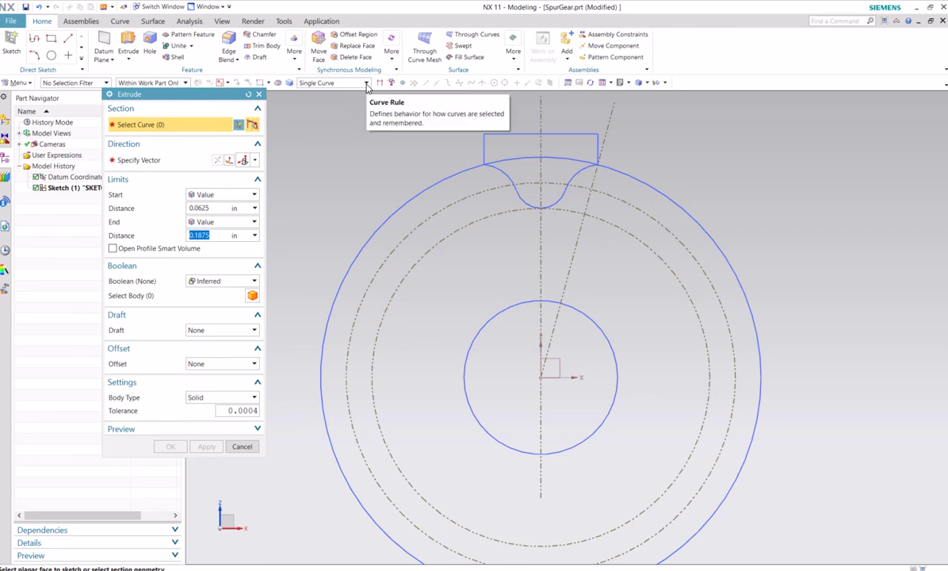
click(436, 184)
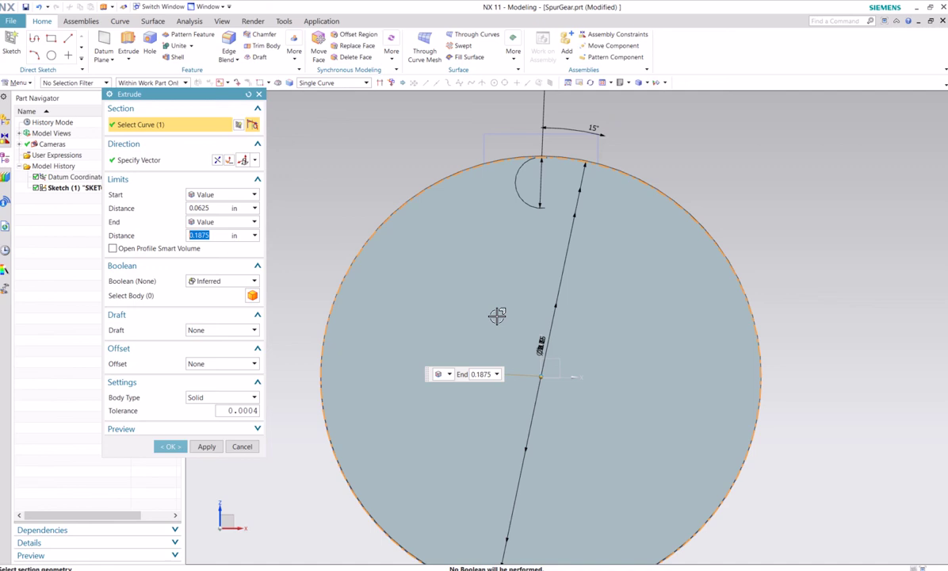
click(241, 447)
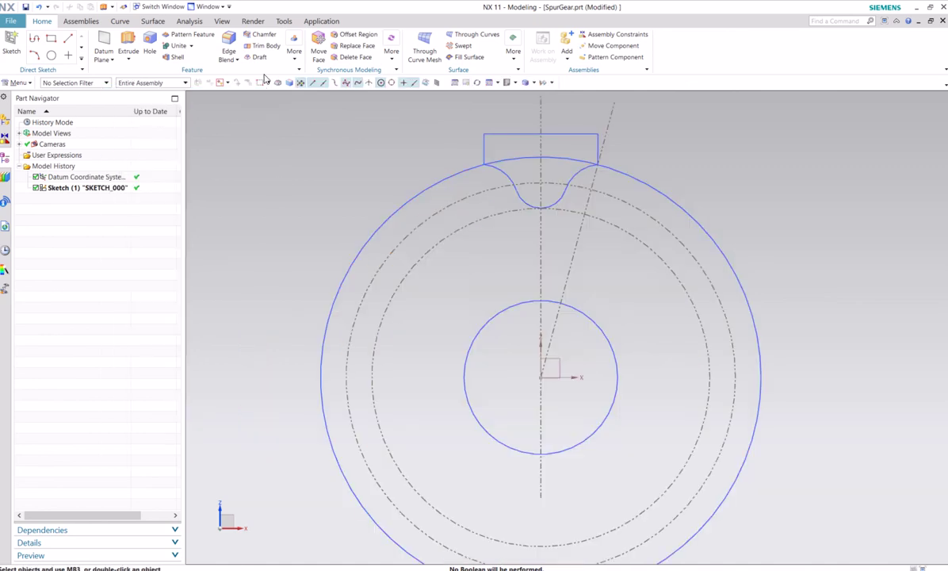
click(126, 46)
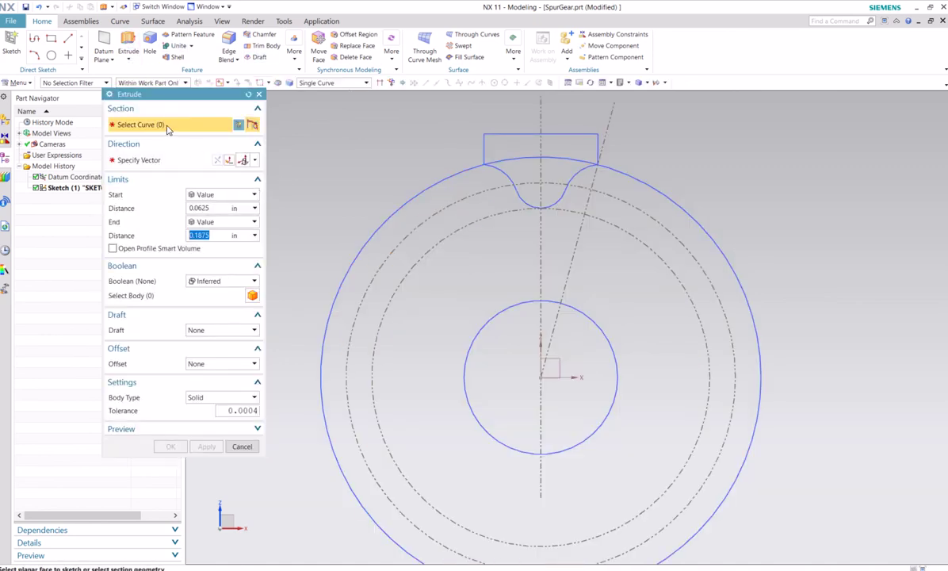
click(500, 313)
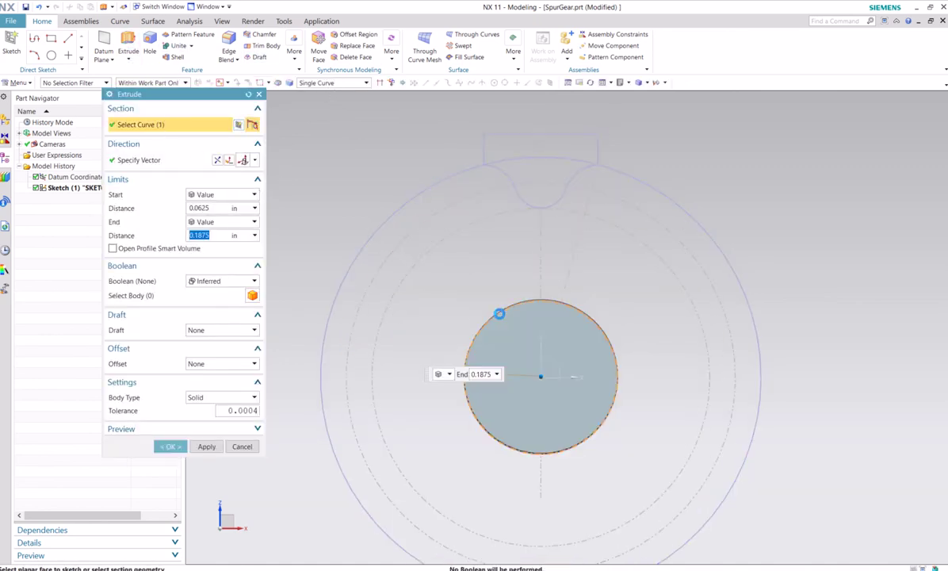
click(429, 187)
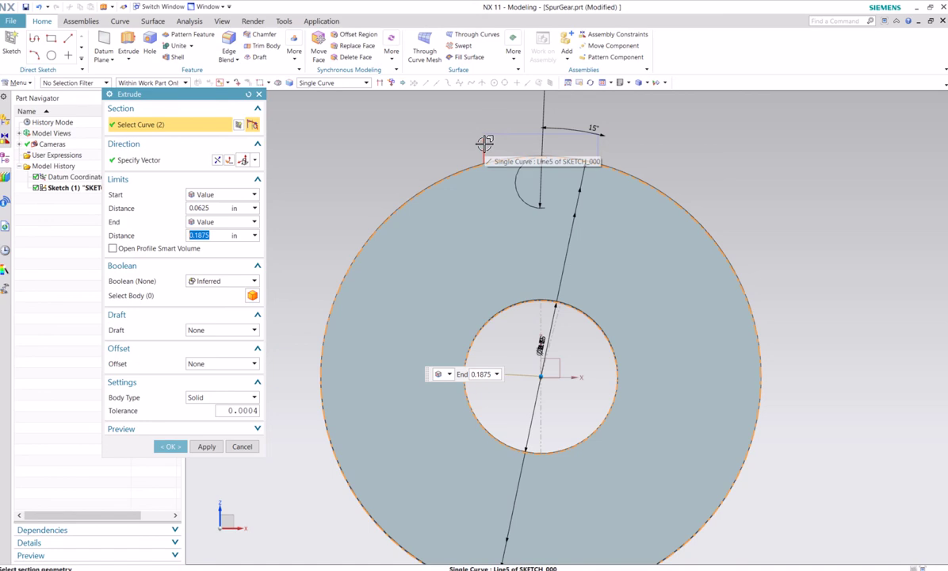
click(170, 446)
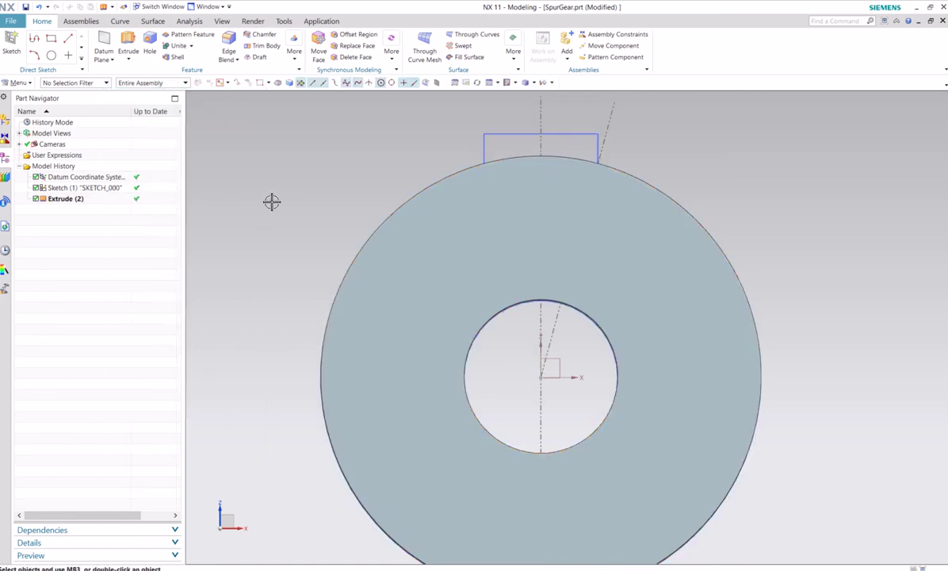
middle_drag(271, 201, 436, 250)
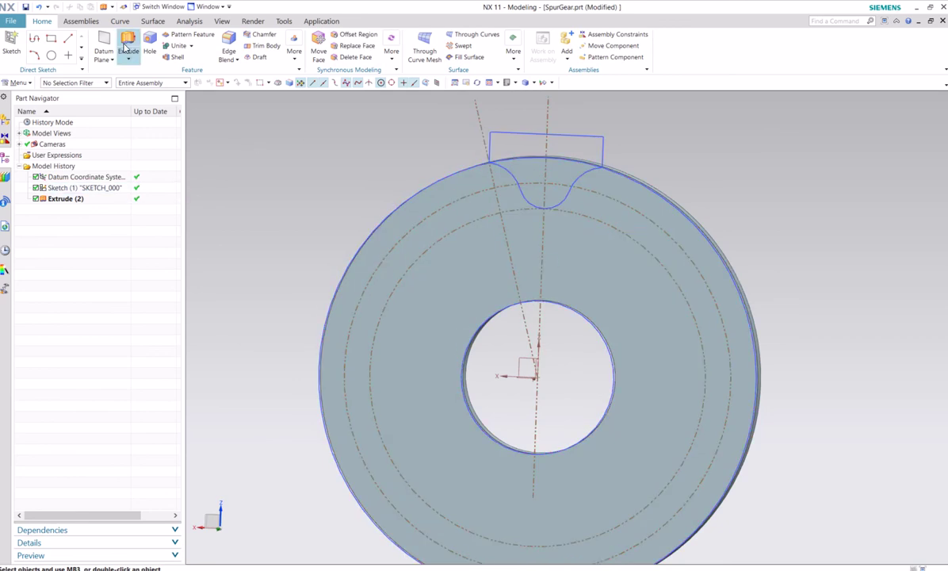
click(127, 43)
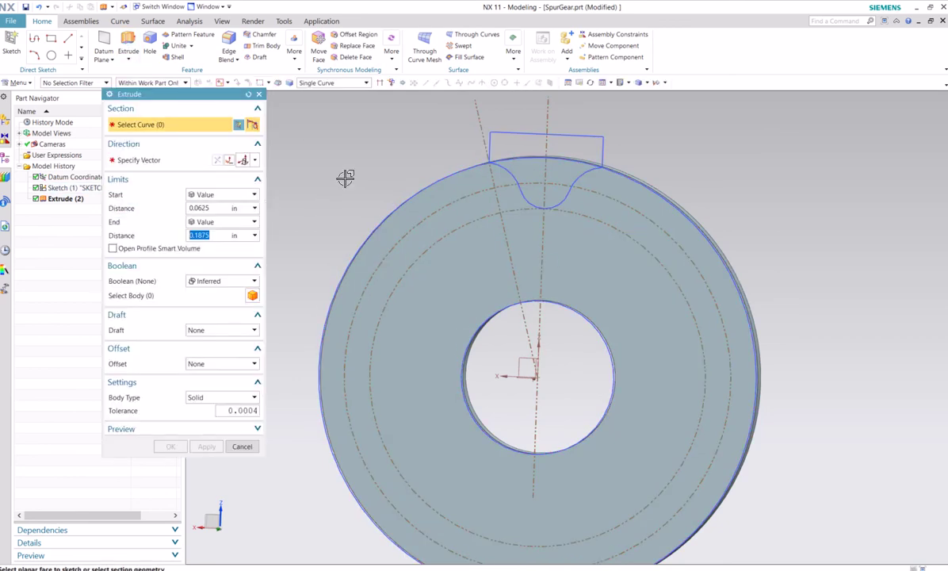
scroll(345, 178, up, 2)
scroll(345, 177, down, 1)
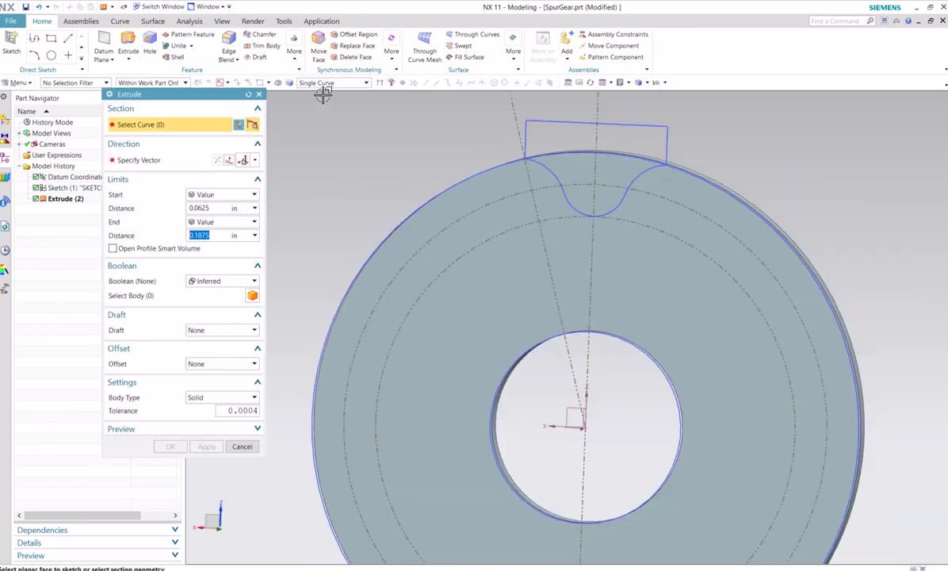
click(554, 123)
click(527, 135)
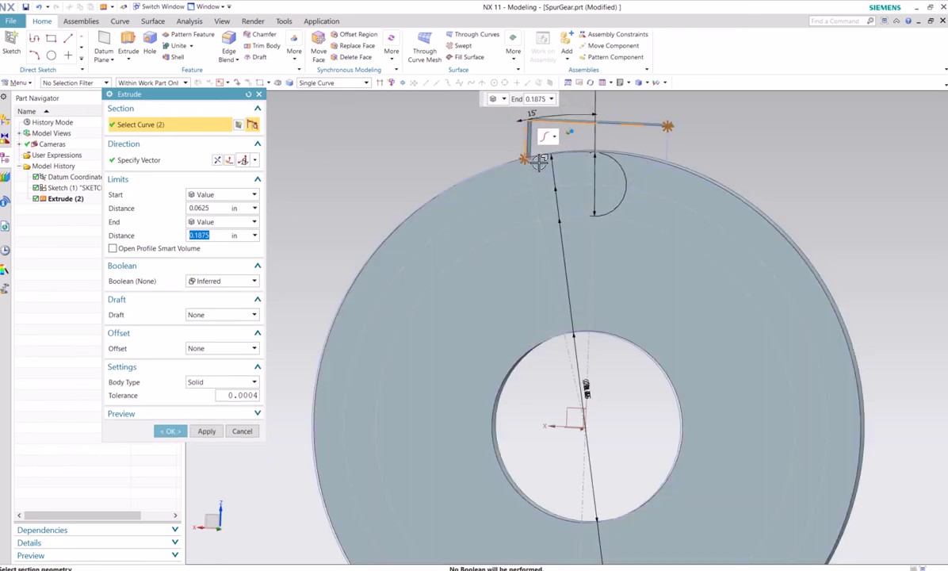
click(537, 184)
click(558, 199)
scroll(584, 186, up, 2)
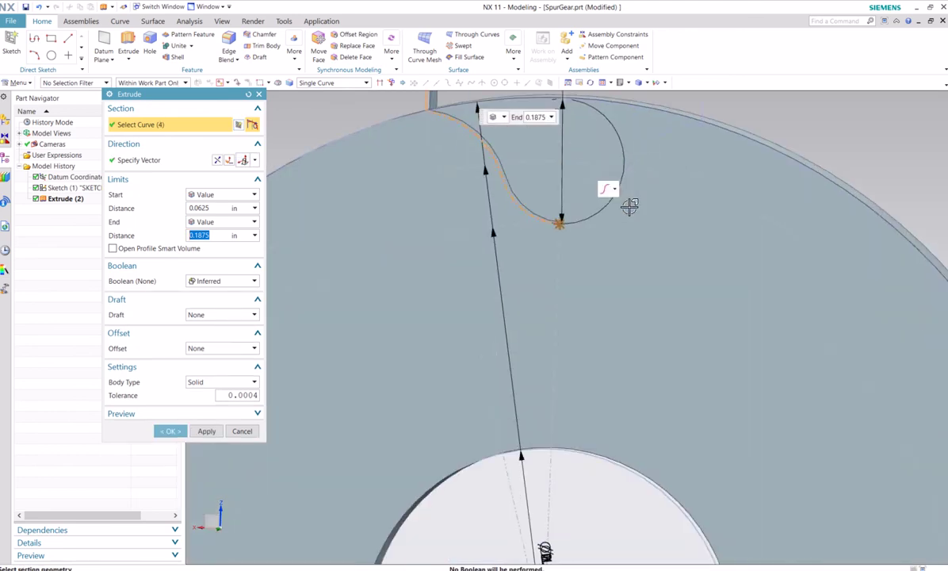
scroll(617, 197, up, 3)
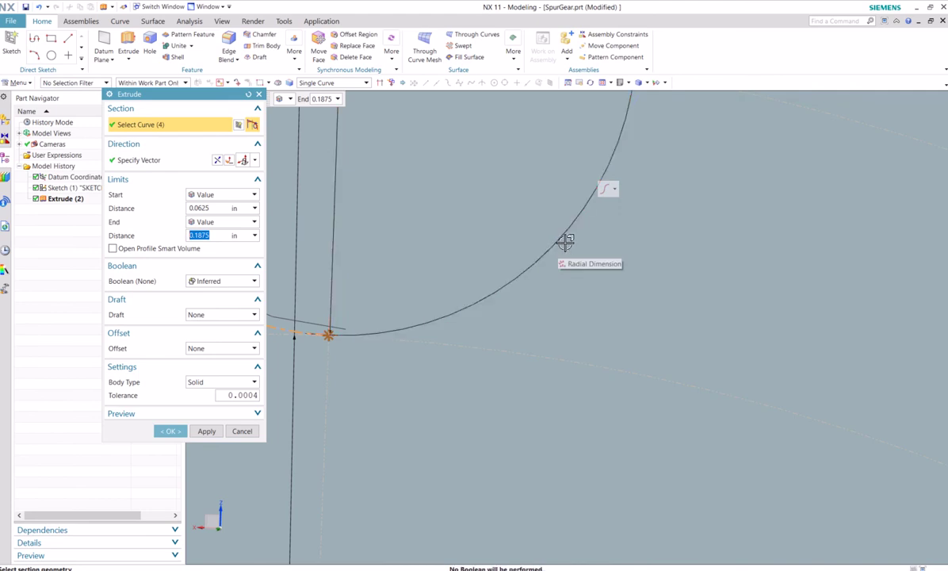
click(632, 111)
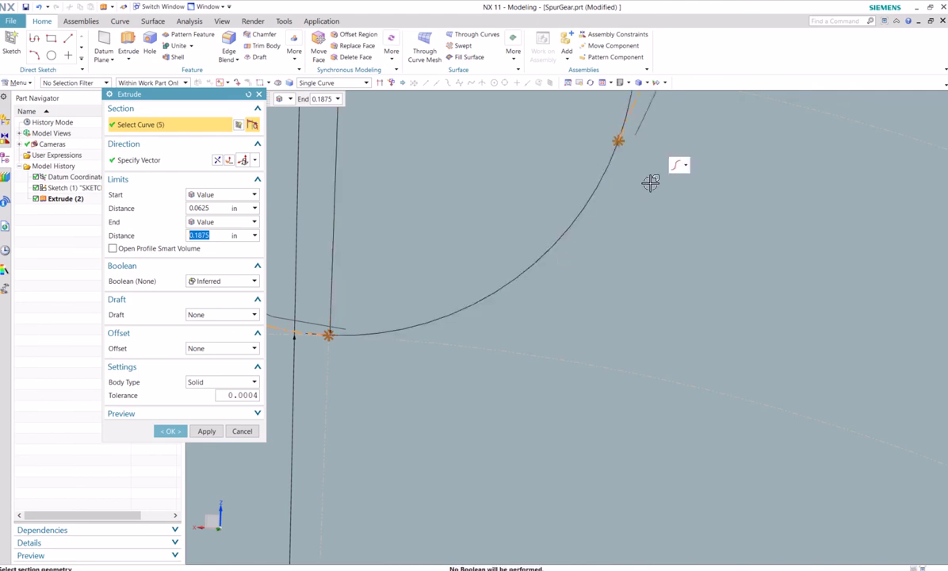
scroll(656, 183, down, 2)
scroll(678, 218, up, 2)
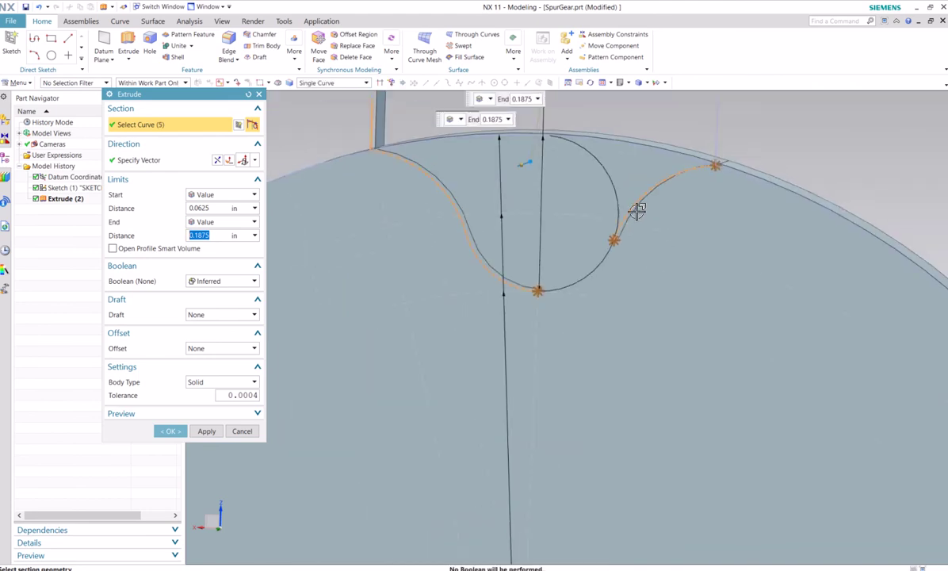
click(597, 269)
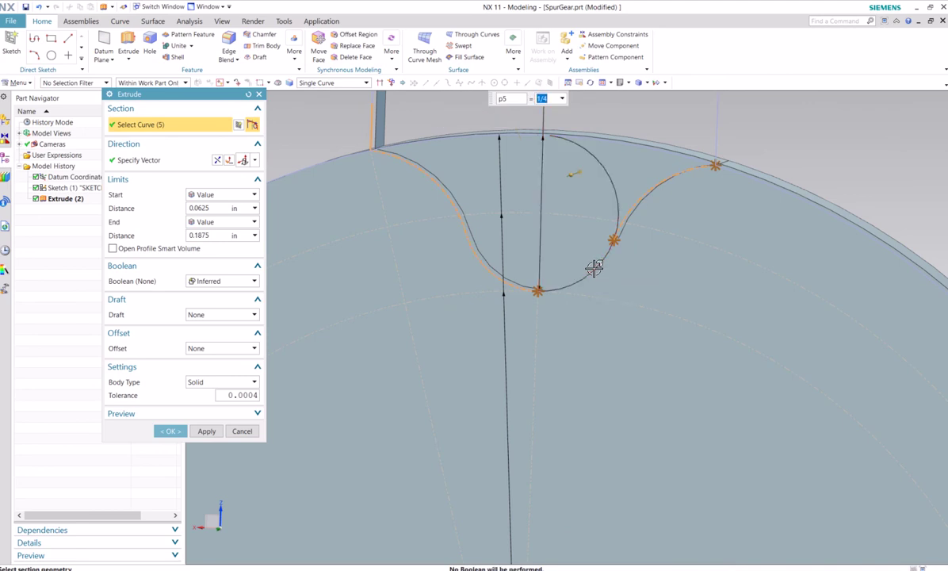
scroll(587, 264, up, 5)
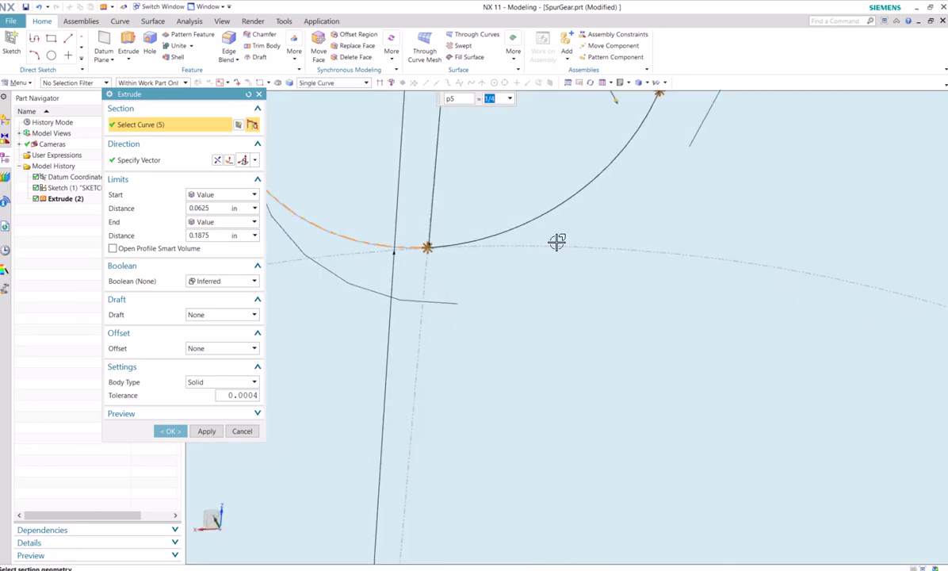
mouse_move(572, 234)
middle_down()
mouse_move(641, 212)
mouse_move(609, 241)
mouse_move(582, 233)
mouse_move(577, 245)
middle_up()
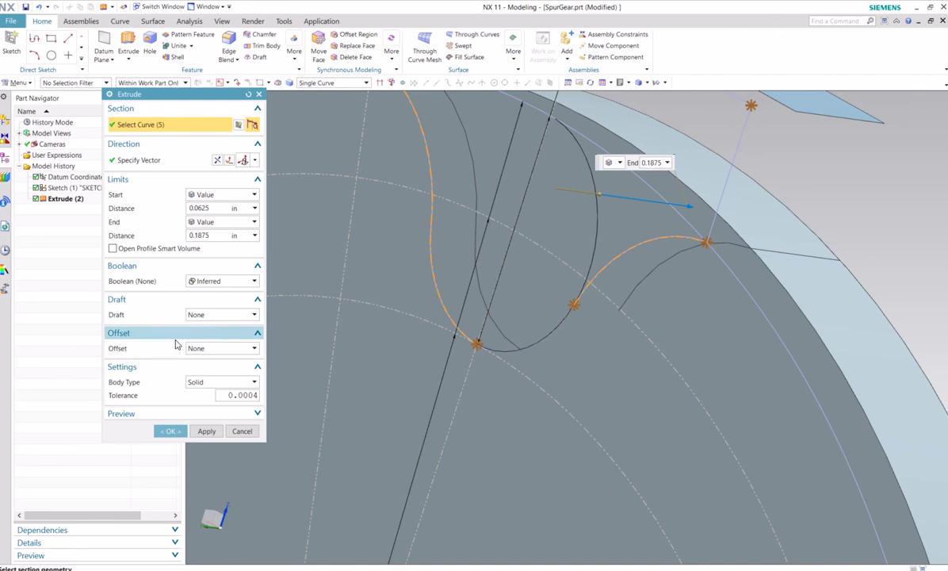
click(242, 430)
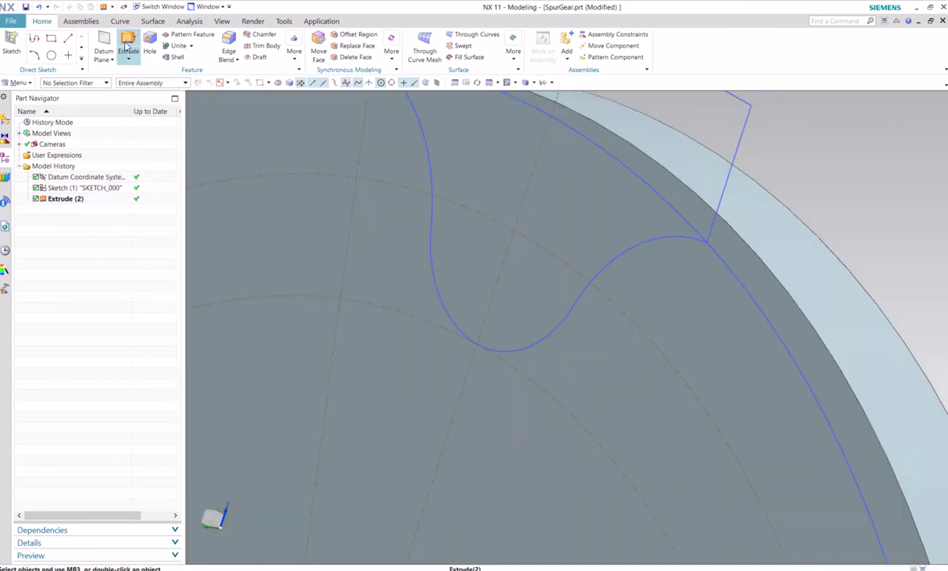
Start an extrusion and select the tooth-gap profile curves, flank arcs and edges
click(128, 43)
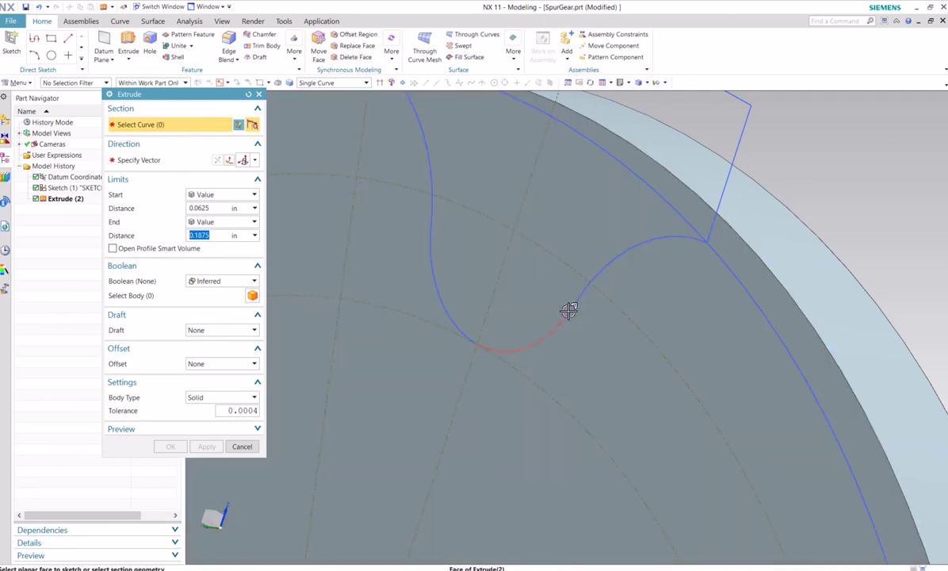
click(568, 310)
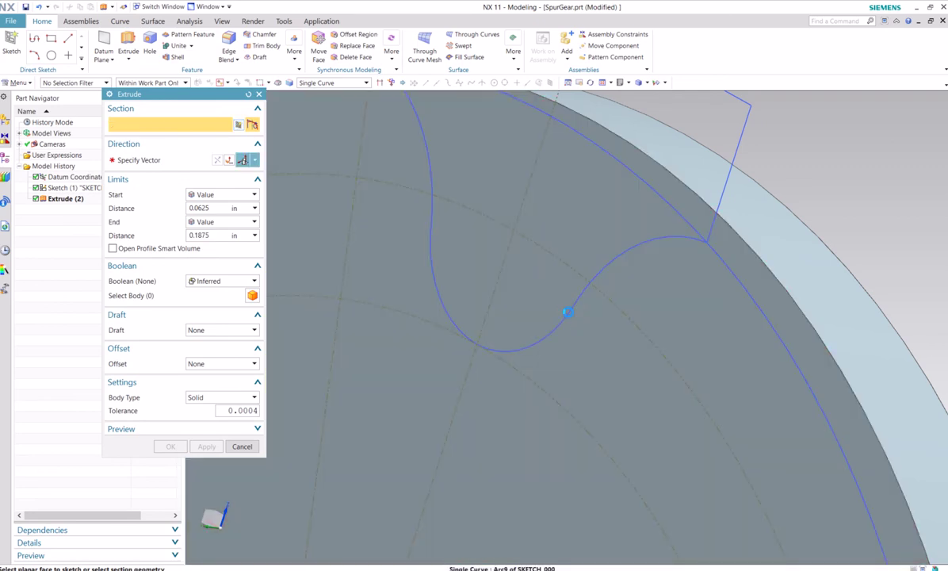
click(607, 264)
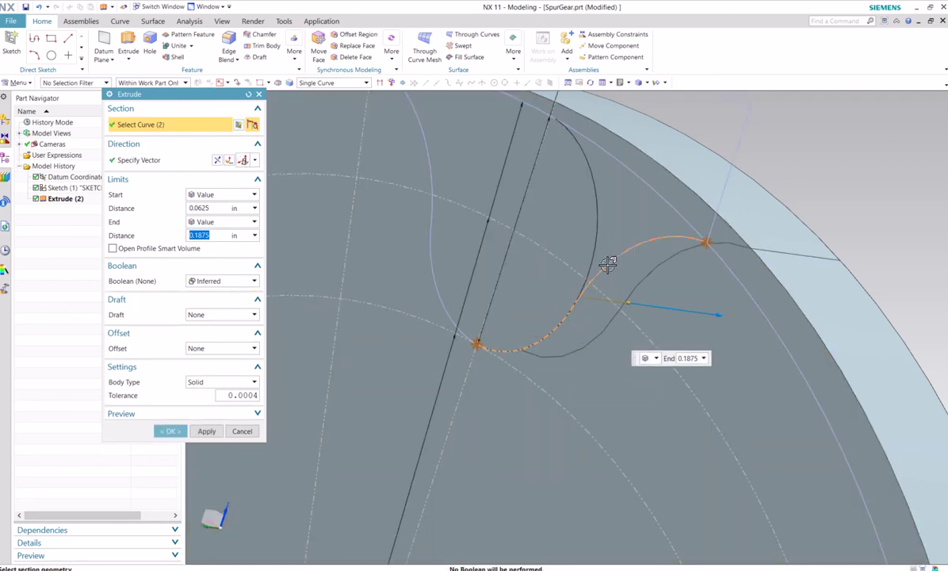
click(438, 289)
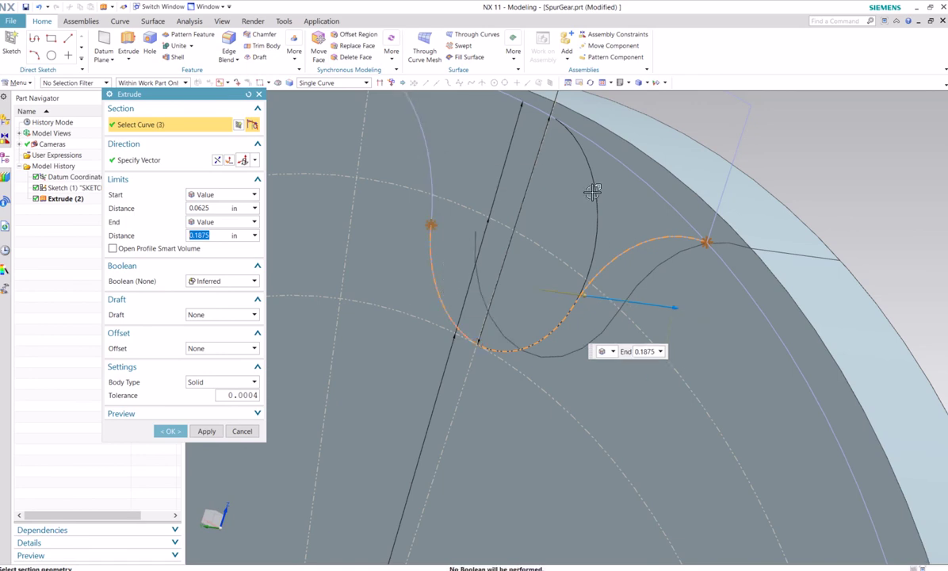
click(418, 129)
scroll(539, 214, down, 3)
scroll(697, 230, up, 2)
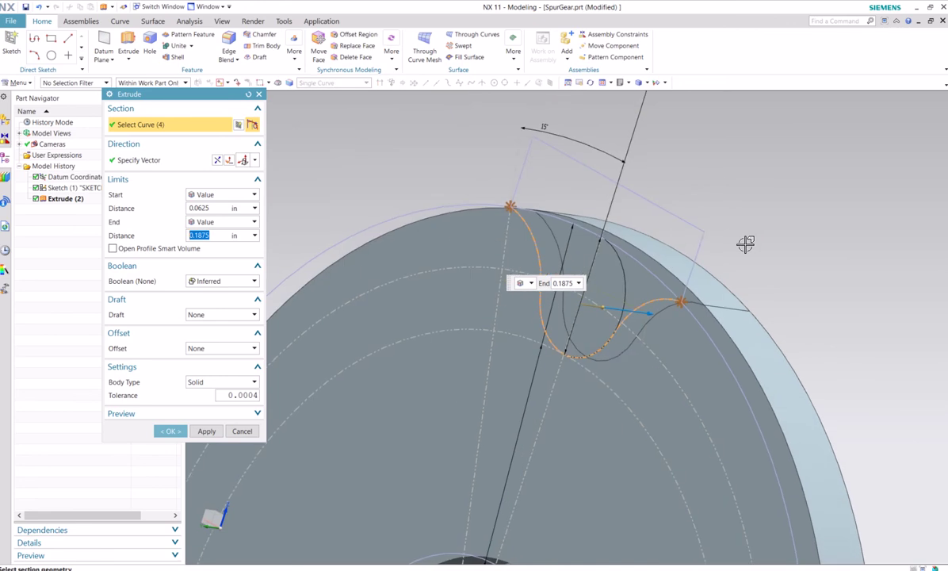
click(698, 248)
click(588, 189)
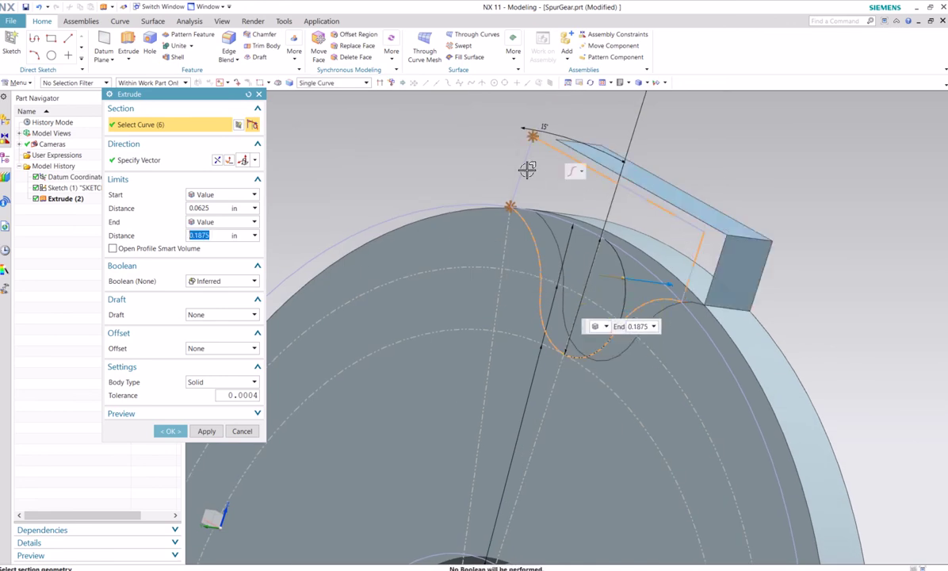
Set Boolean to Subtract and End to Through All, creating the tooth-gap cut
click(218, 283)
click(208, 309)
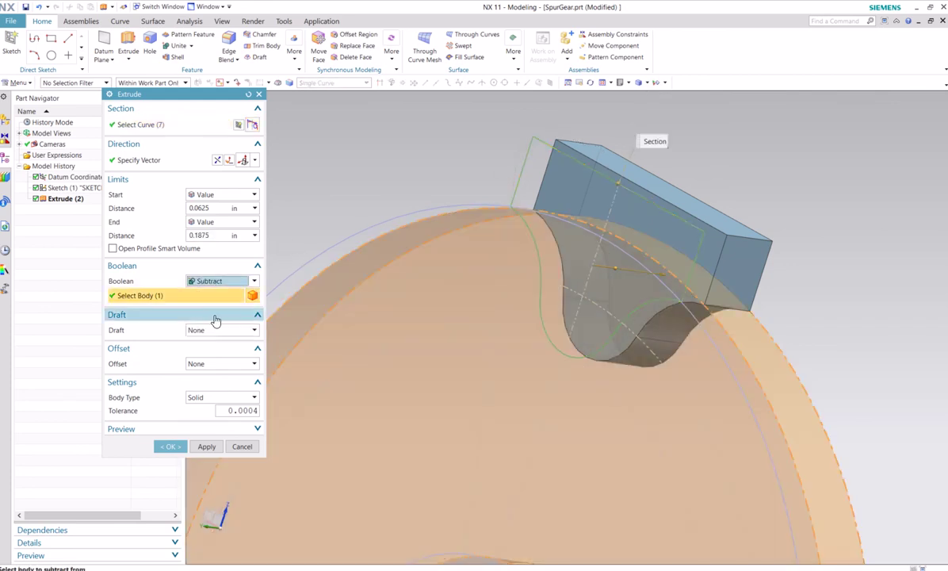
click(254, 235)
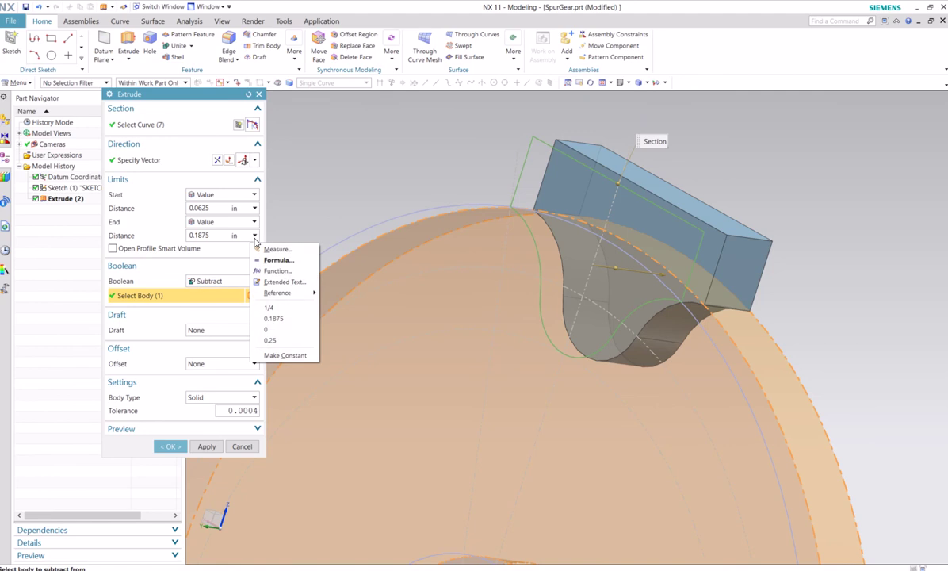
click(253, 222)
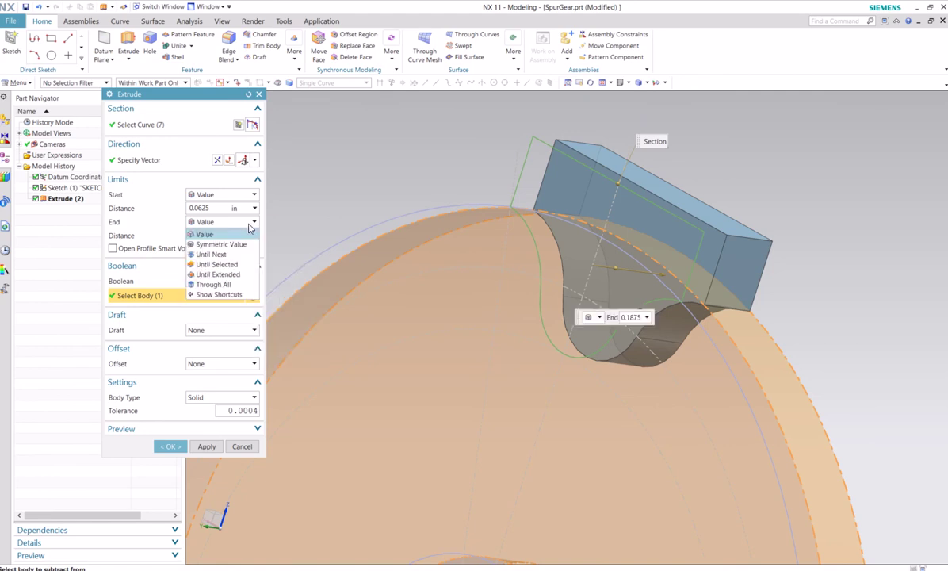
click(213, 285)
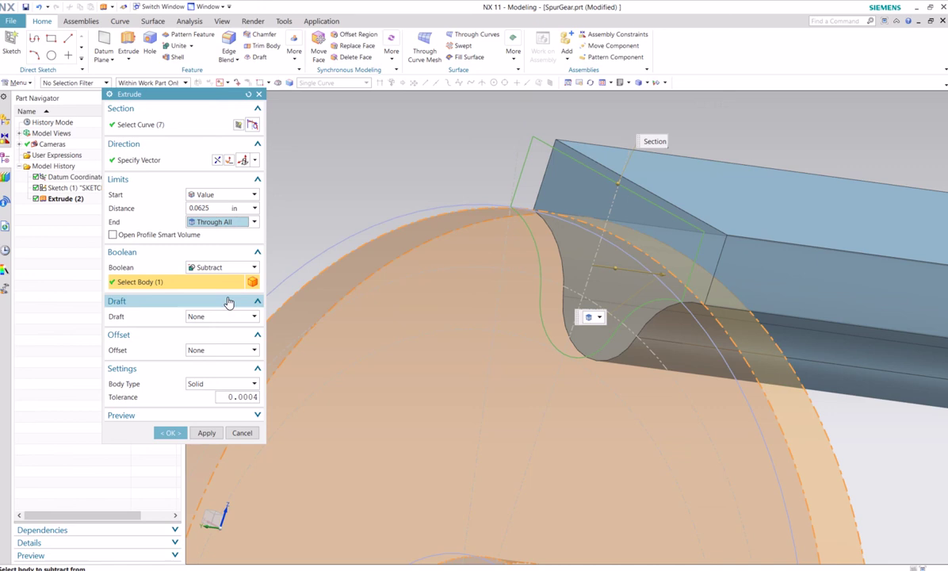
middle_drag(449, 144, 317, 277)
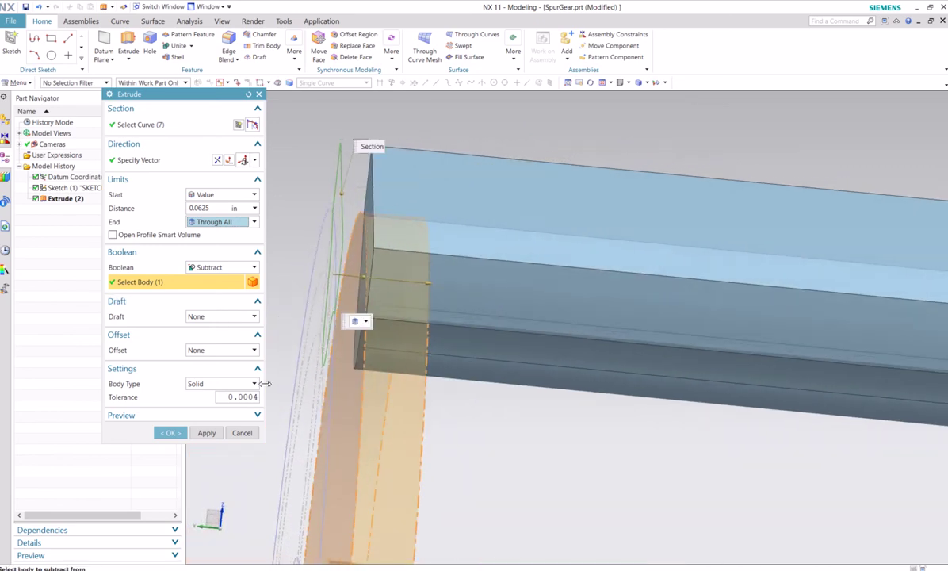
click(170, 432)
mouse_move(536, 251)
middle_down()
mouse_move(562, 266)
mouse_move(541, 264)
middle_up()
Switch to the front view of the gear and save the part
click(515, 83)
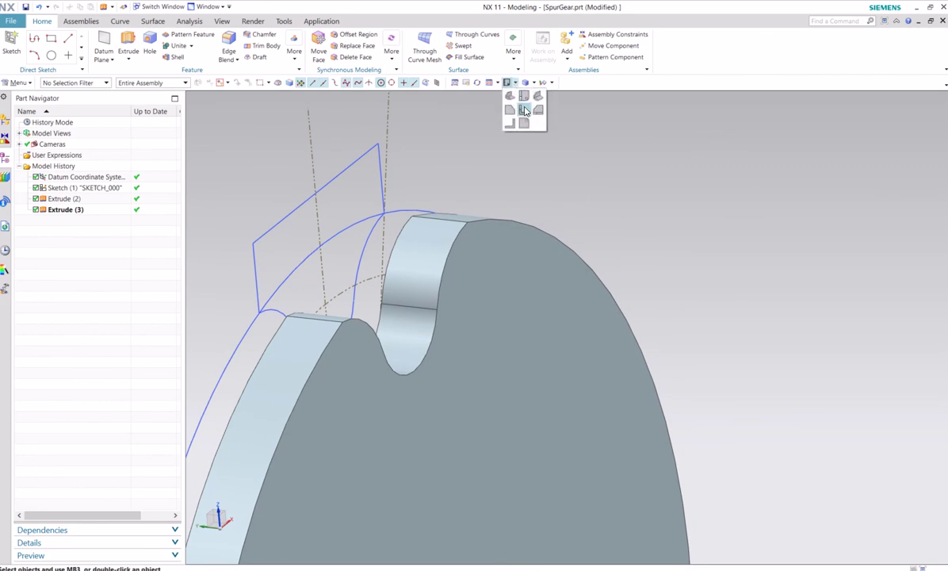
click(490, 102)
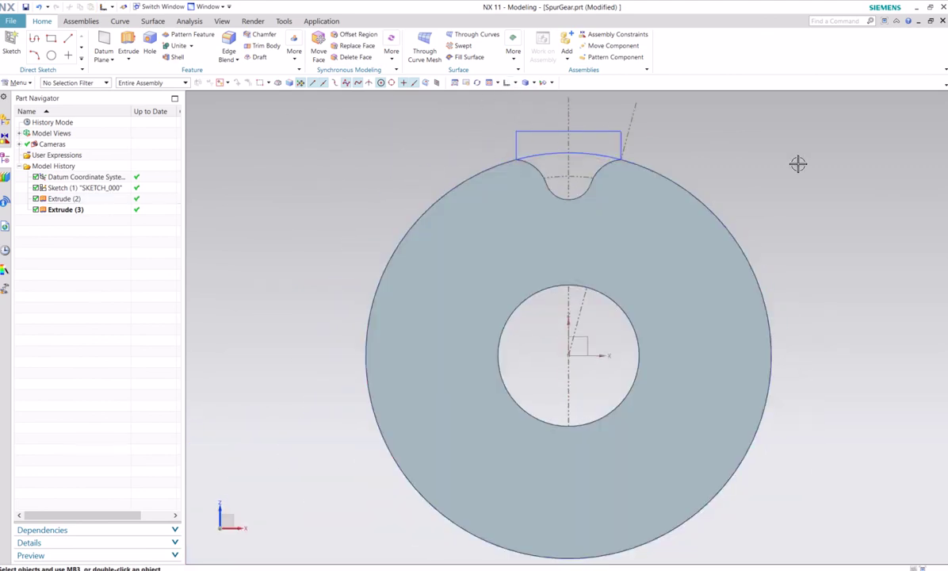
shift+middle_drag(797, 161, 760, 165)
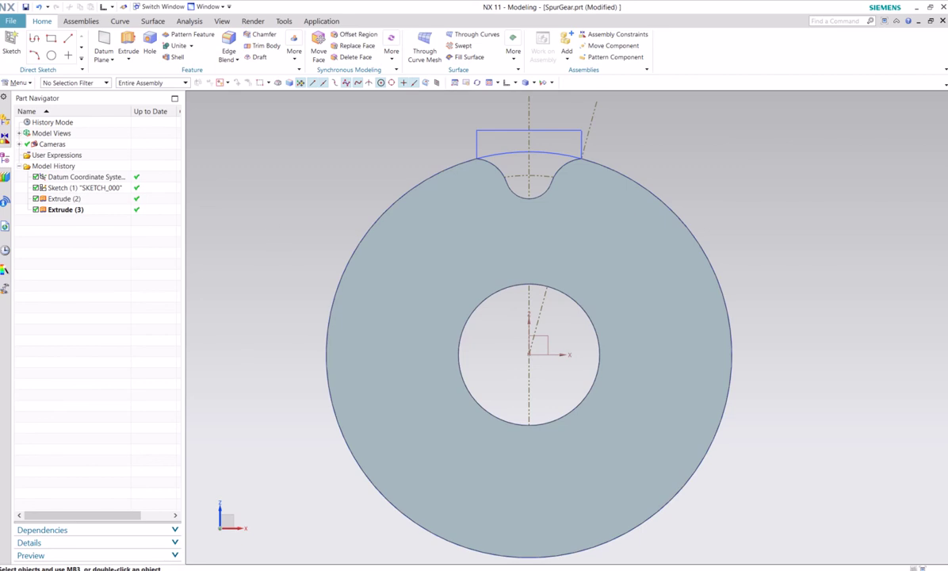
key(ctrl+s)
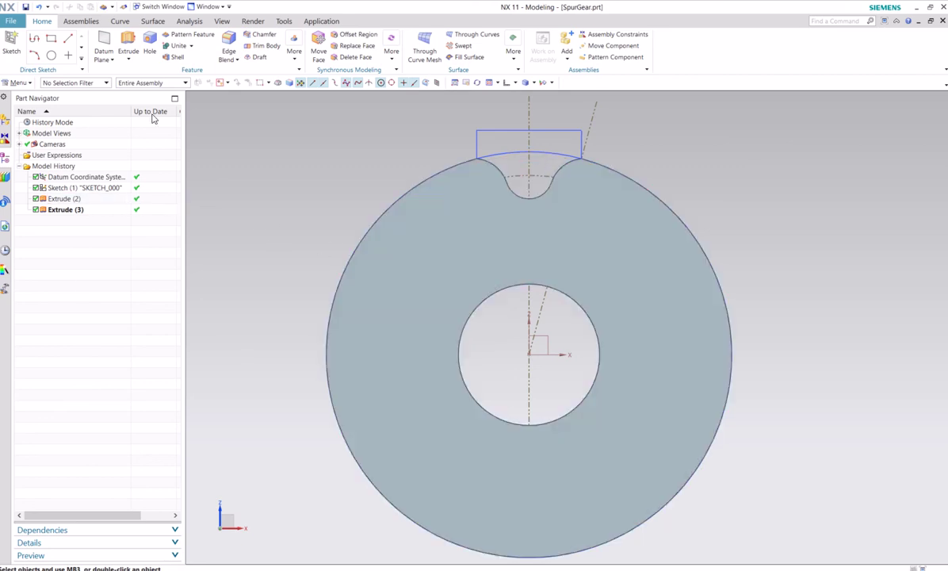
Start Pattern Feature on Extrude (3) with a Circular layout
click(184, 34)
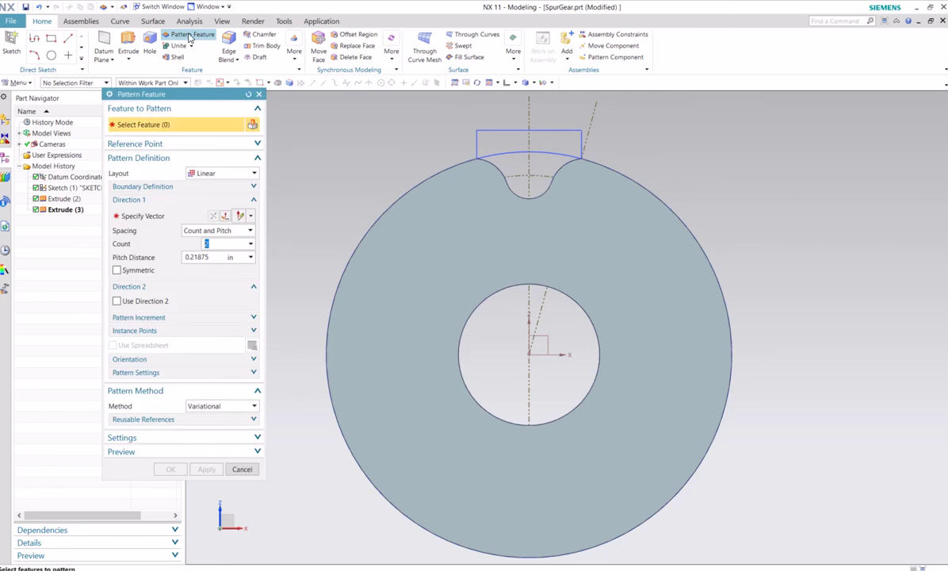
drag(167, 98, 186, 100)
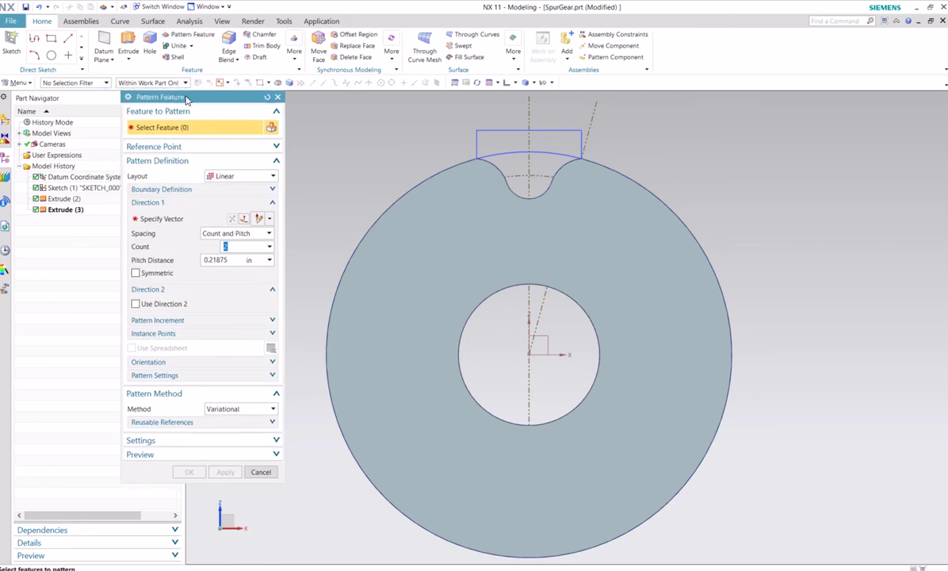
click(63, 210)
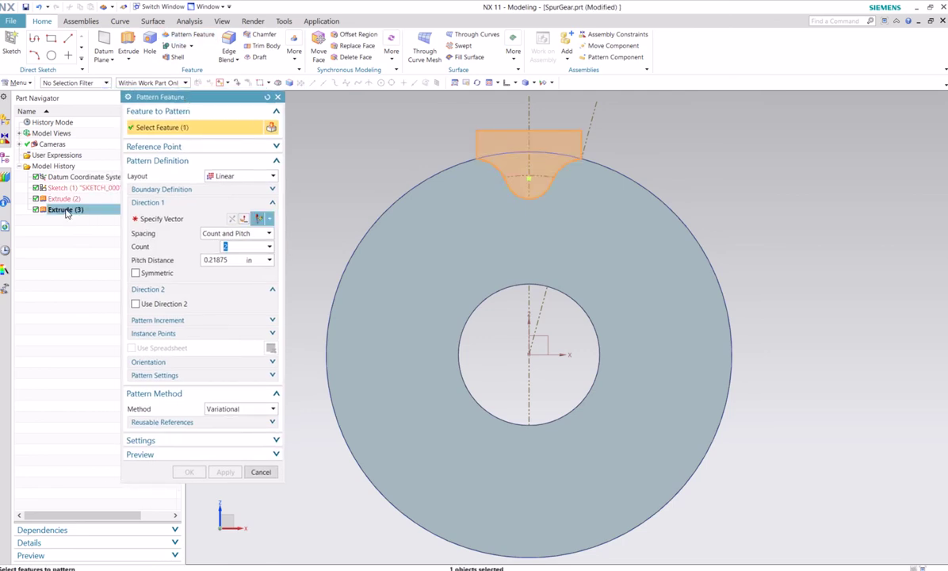
click(272, 176)
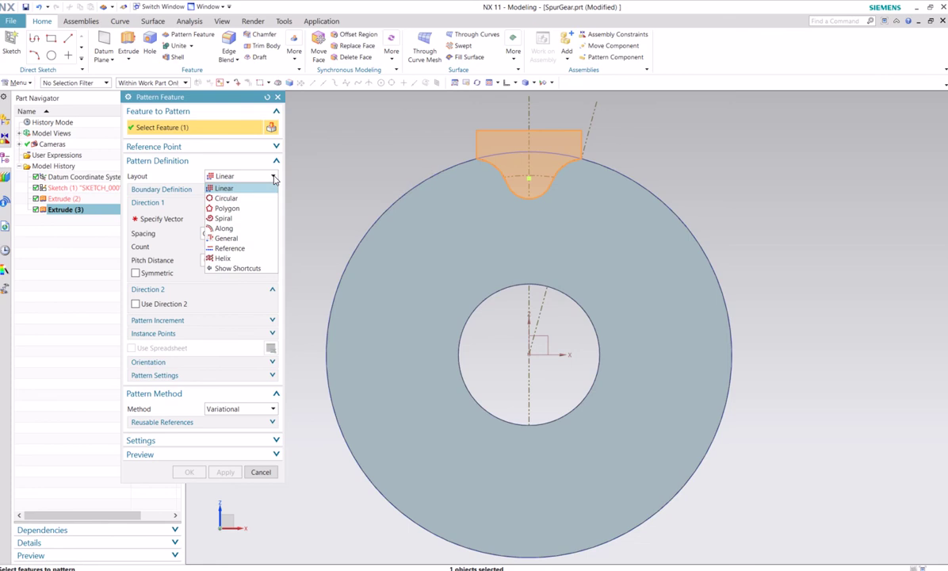
click(250, 197)
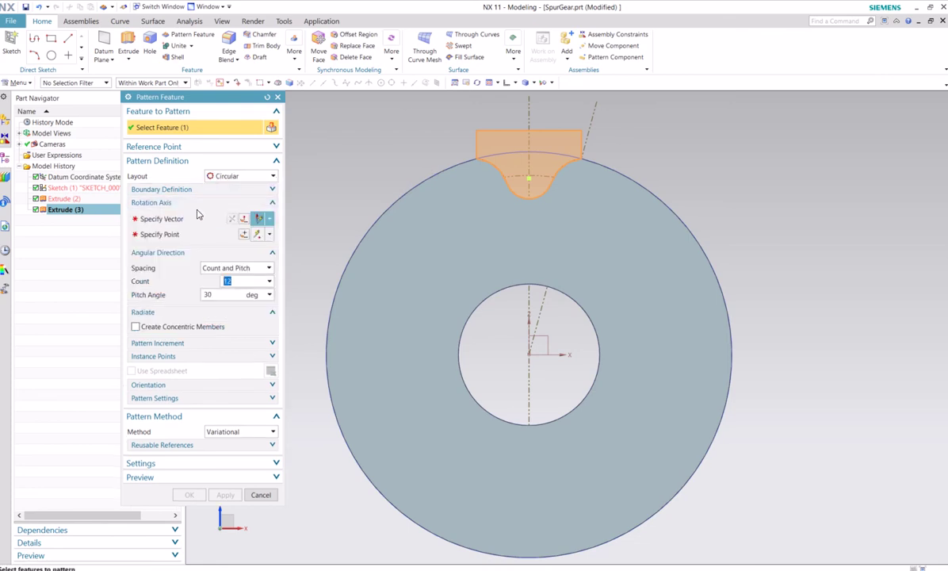
Set the rotation axis and bore centre point, creating 12 copies at 30°
click(189, 222)
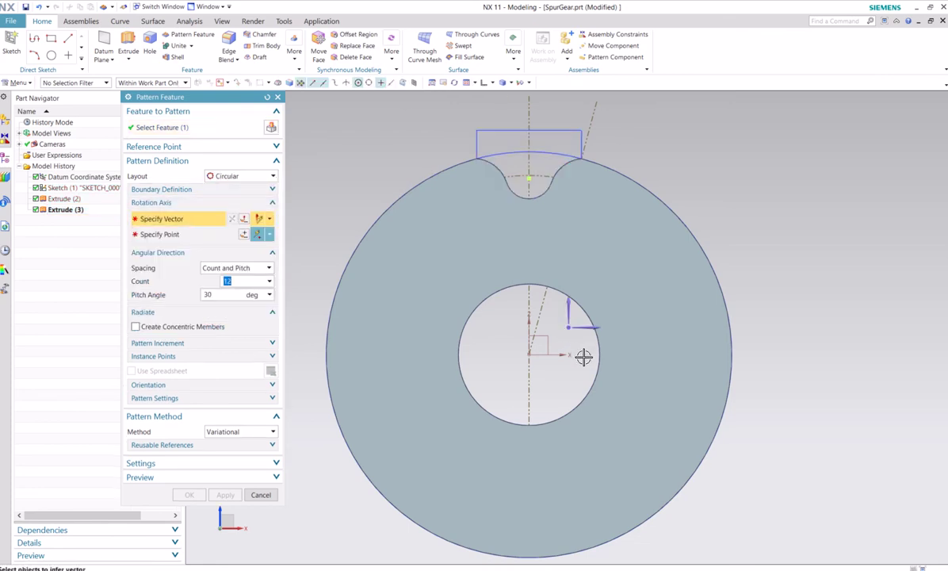
middle_drag(583, 356, 511, 354)
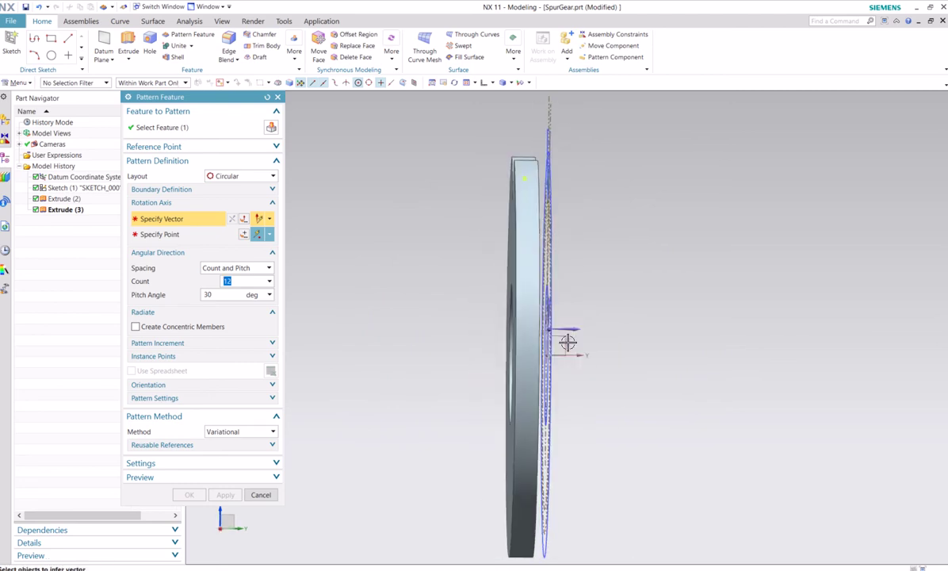
click(534, 347)
middle_drag(427, 349, 445, 358)
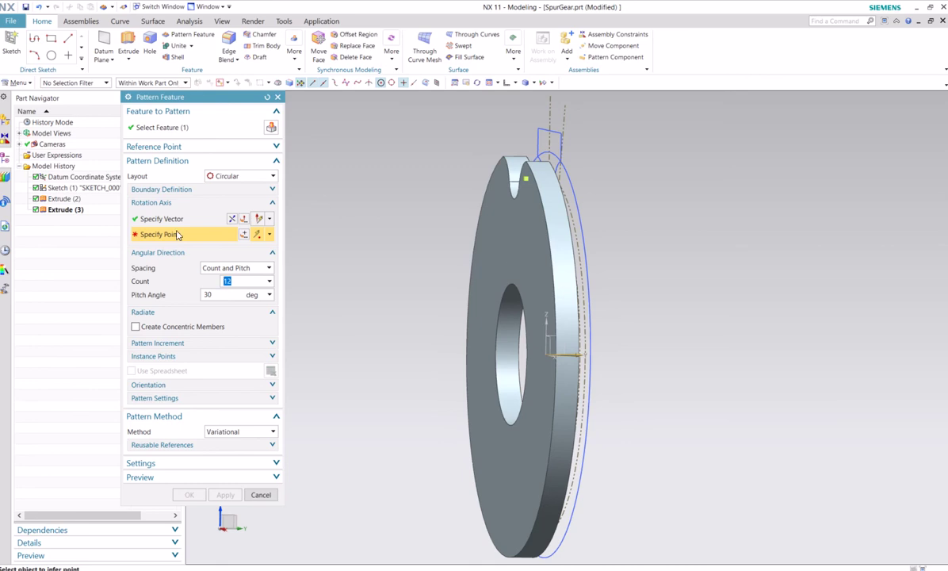
click(511, 354)
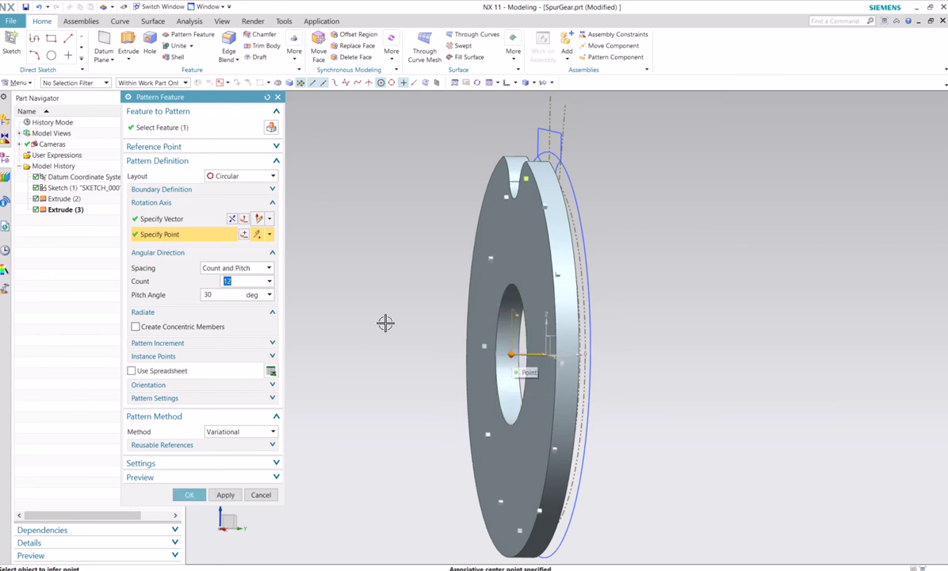
middle_drag(387, 322, 436, 320)
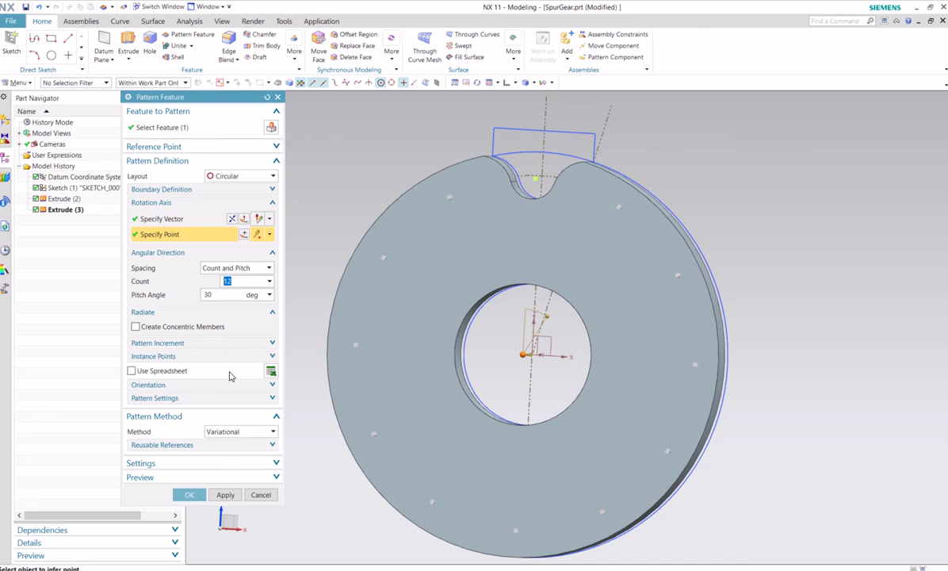
click(187, 494)
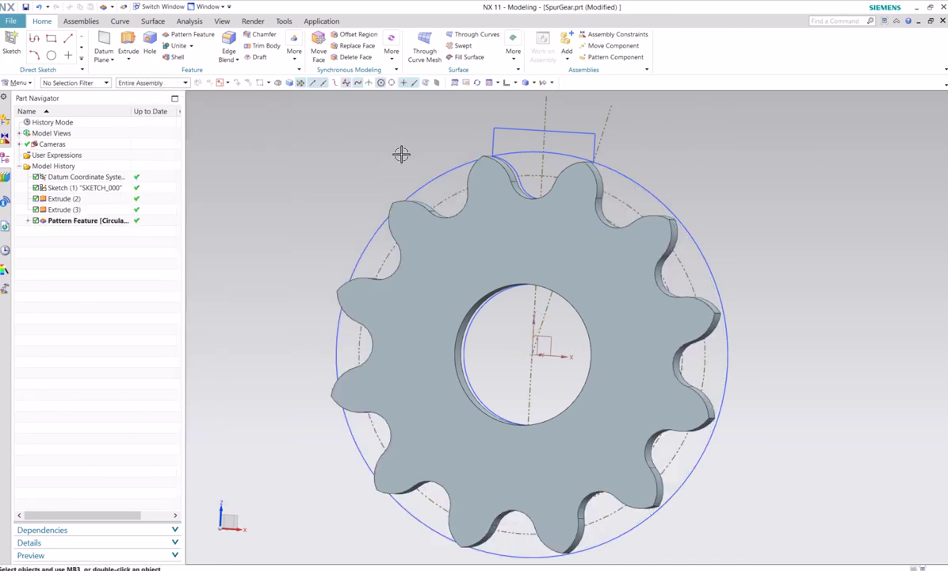
click(515, 83)
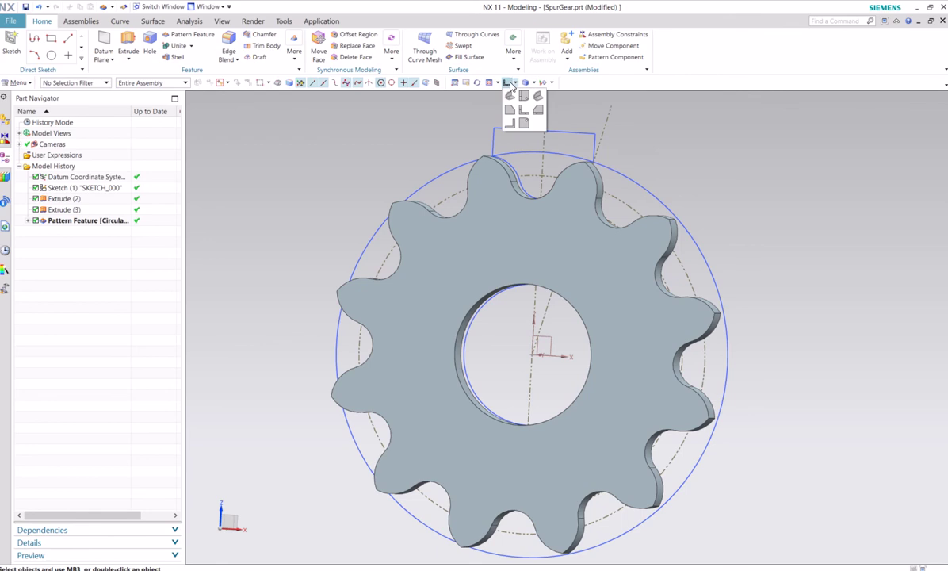
View the gear edge-on, then face-on, and save the part
click(522, 96)
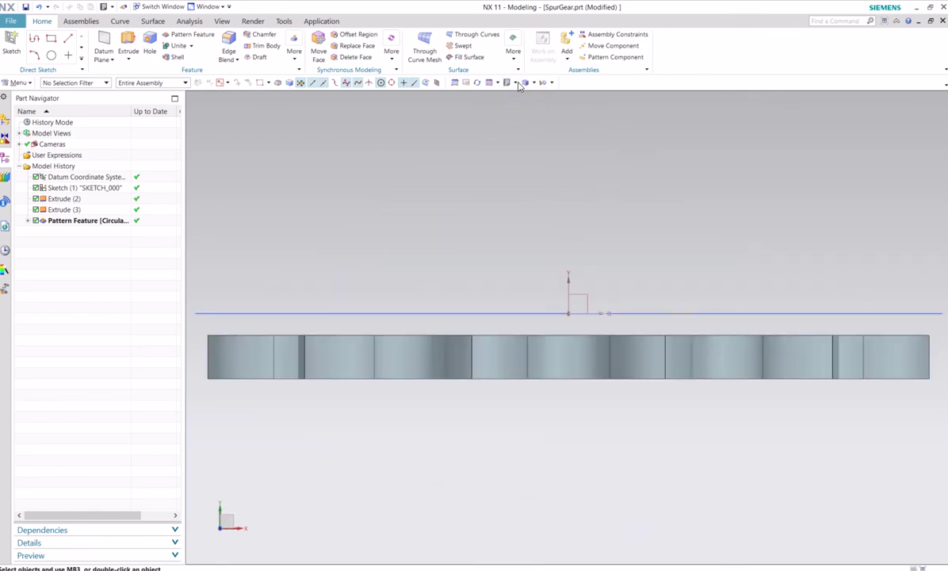
click(517, 83)
click(525, 110)
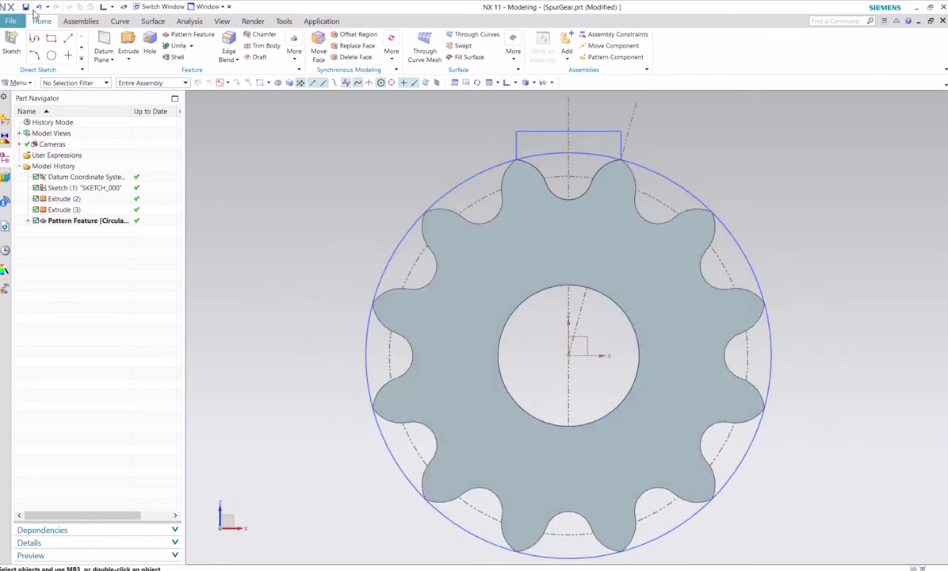
click(25, 7)
Suppress the Pattern Feature and Extrude (3) in the Part Navigator
middle_drag(347, 218, 364, 219)
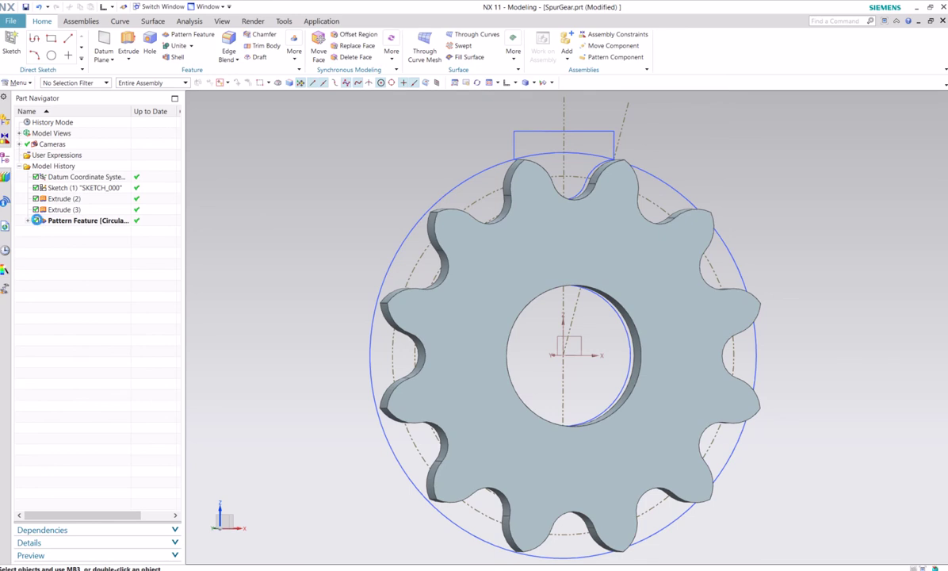
click(36, 221)
click(36, 209)
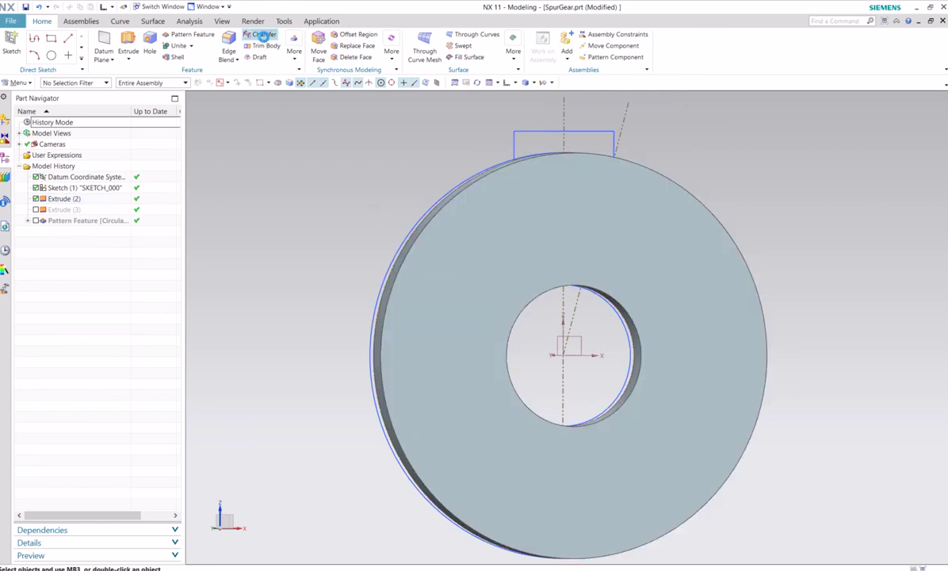
Chamfer the disc's first outer edge asymmetrically, 1/8 by 1/32 in
click(252, 36)
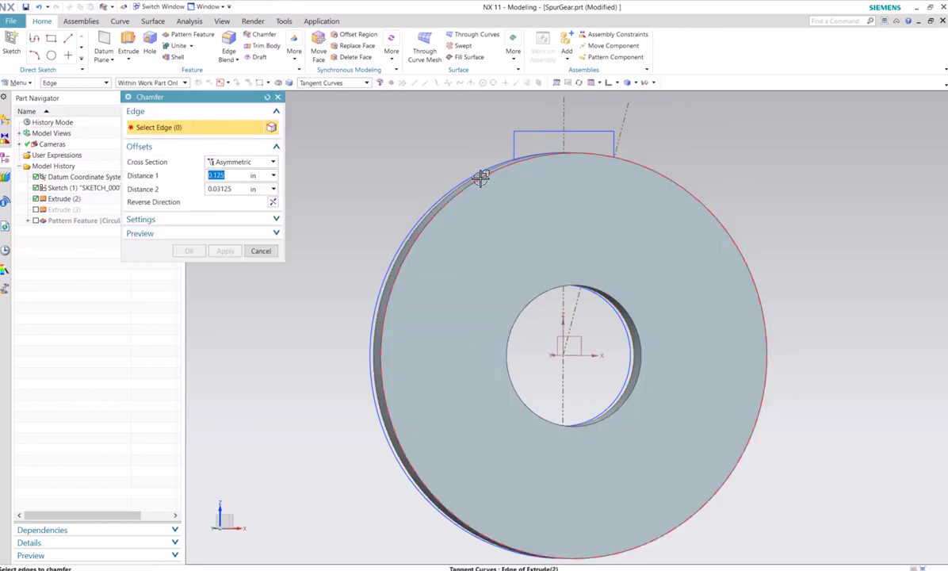
click(448, 166)
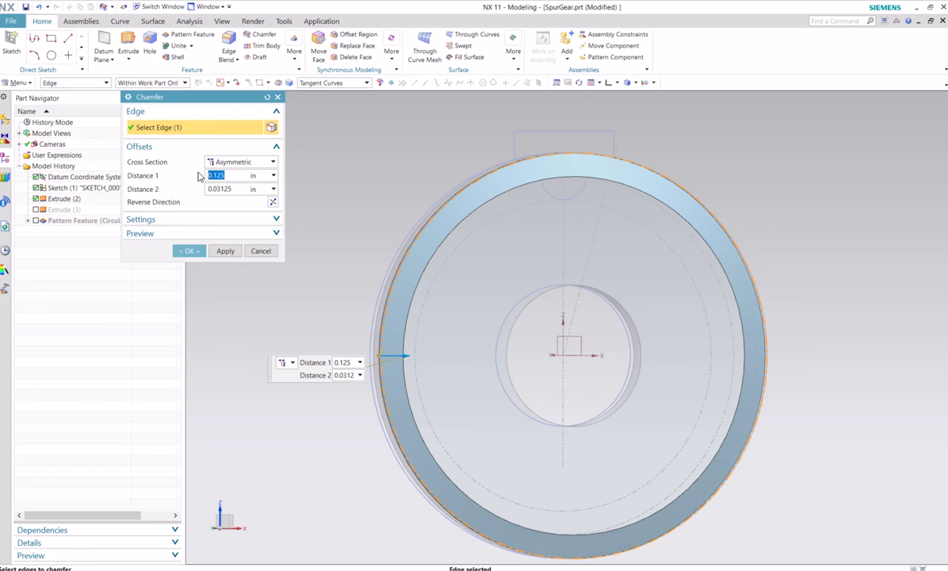
text(1/8)
key(Tab)
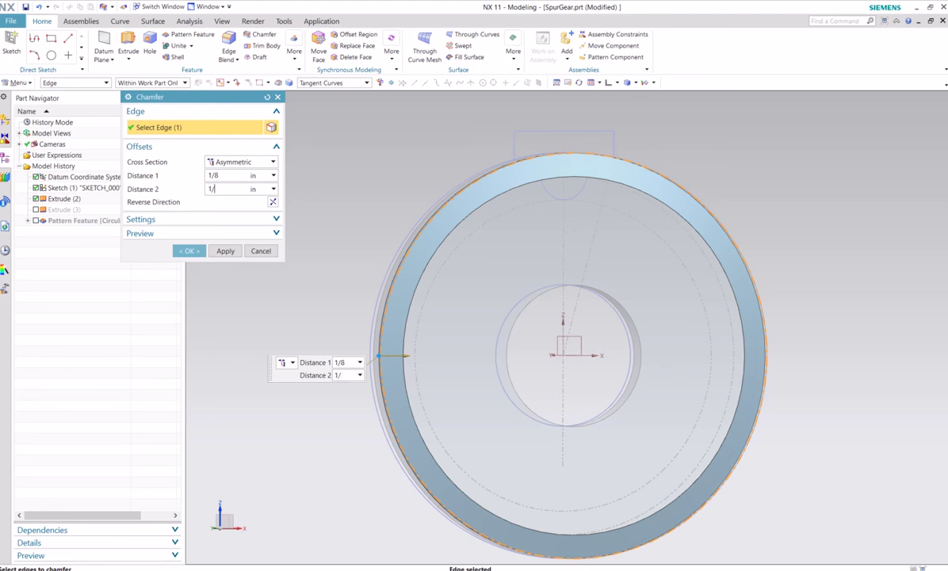
middle_drag(355, 200, 391, 204)
click(222, 251)
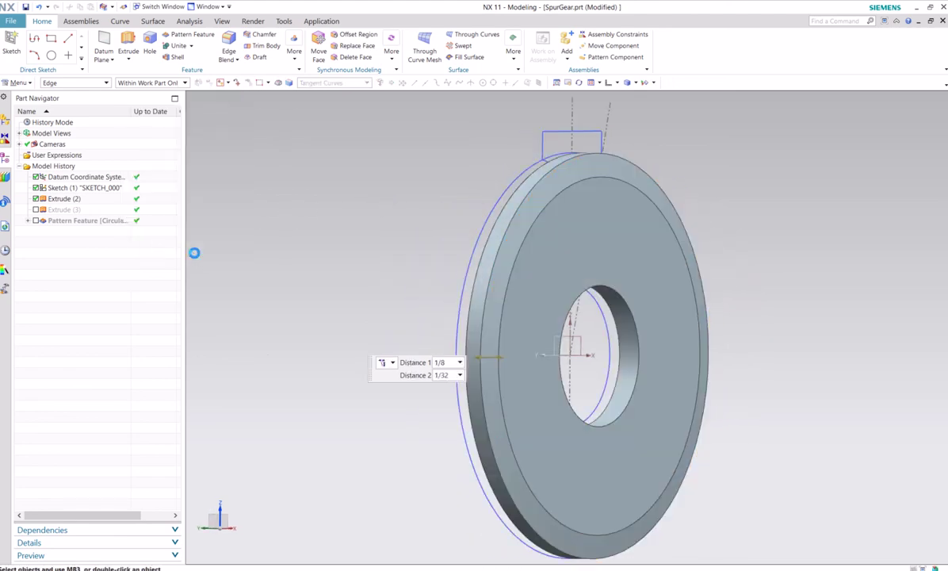
Chamfer the opposite outer edge the same way with the direction reversed
click(258, 35)
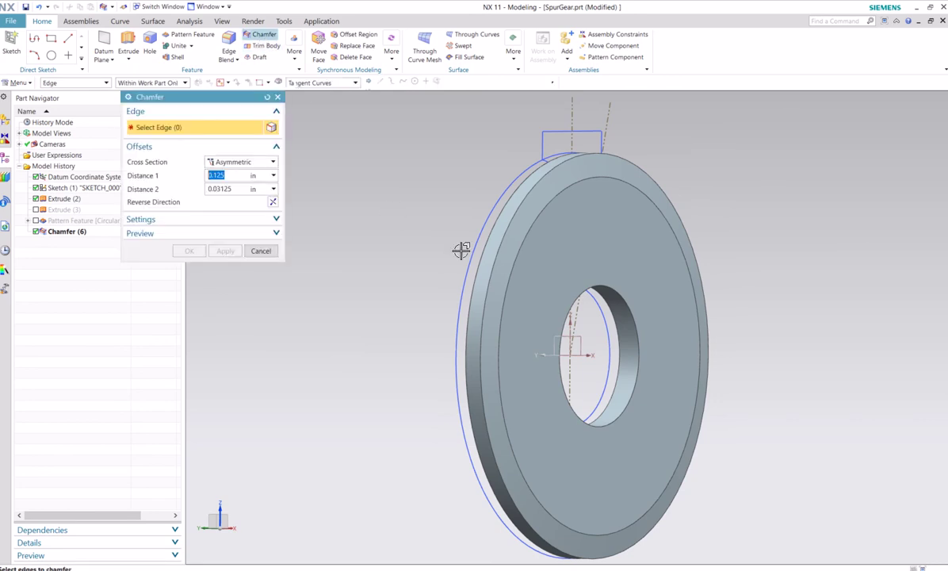
click(480, 254)
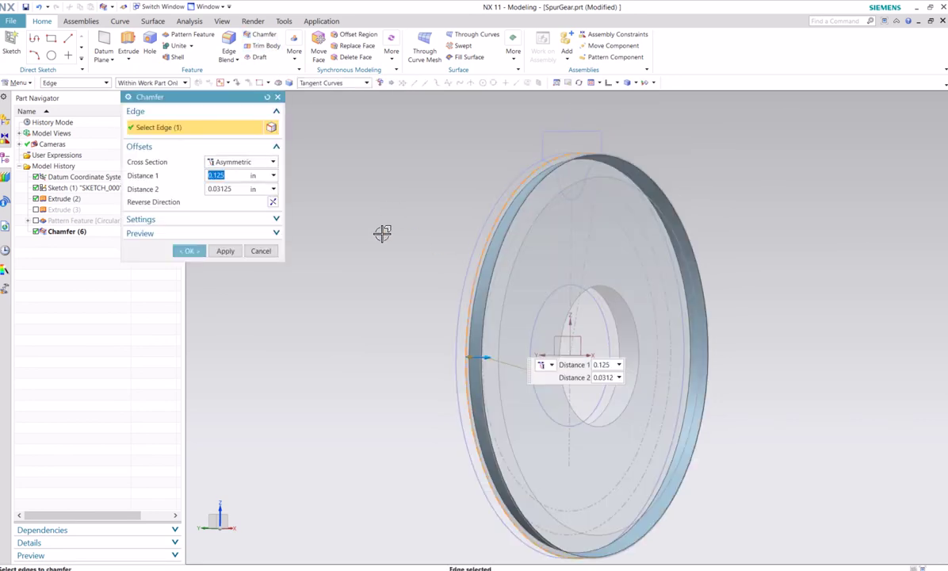
click(273, 202)
mouse_move(394, 233)
middle_down()
mouse_move(371, 220)
mouse_move(402, 223)
mouse_move(399, 230)
middle_up()
click(189, 250)
middle_drag(360, 281, 321, 242)
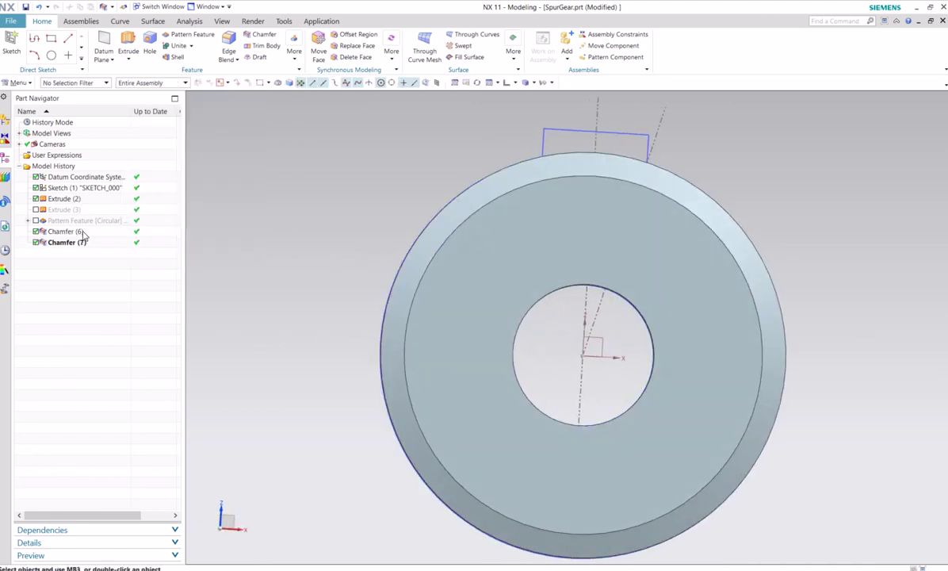
Unsuppress Extrude (3) and the Pattern Feature in the Part Navigator
click(36, 210)
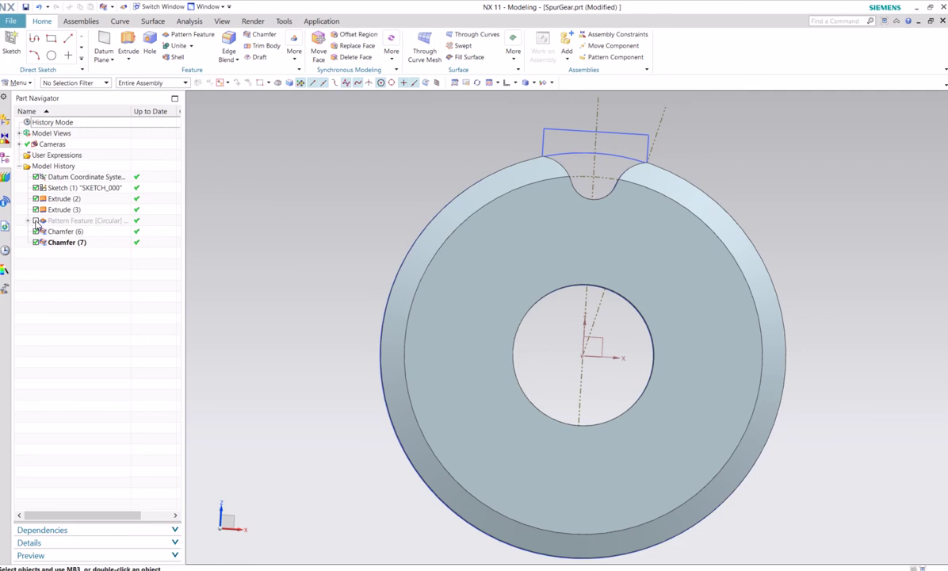
click(35, 221)
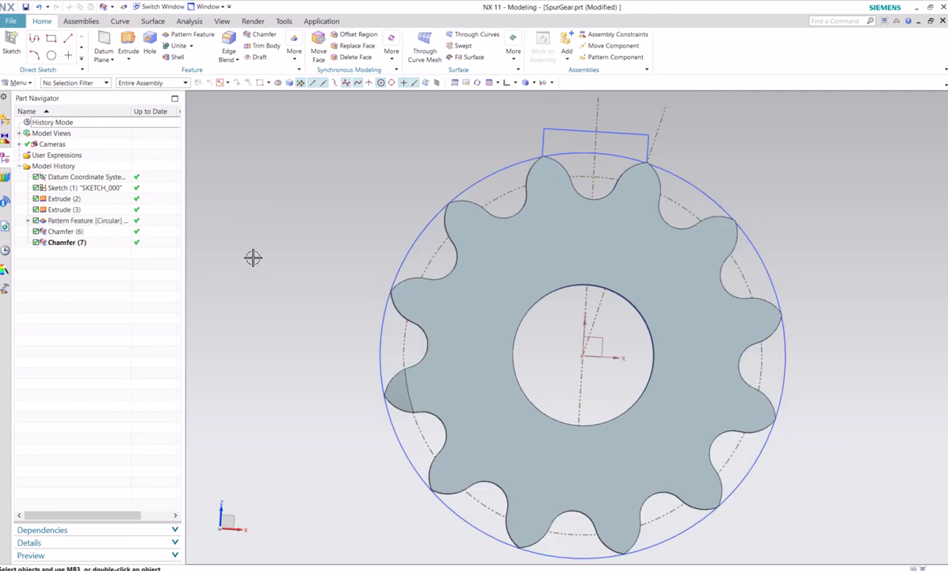
middle_drag(253, 257, 303, 246)
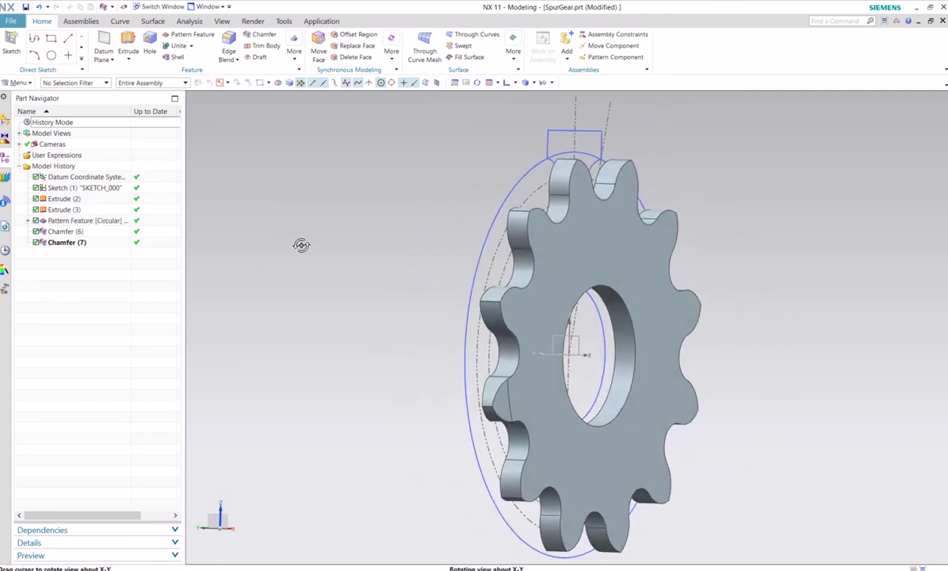
Reorder the two chamfers in the history so they come before the tooth cut
click(63, 233)
drag(63, 237, 61, 203)
drag(67, 247, 69, 217)
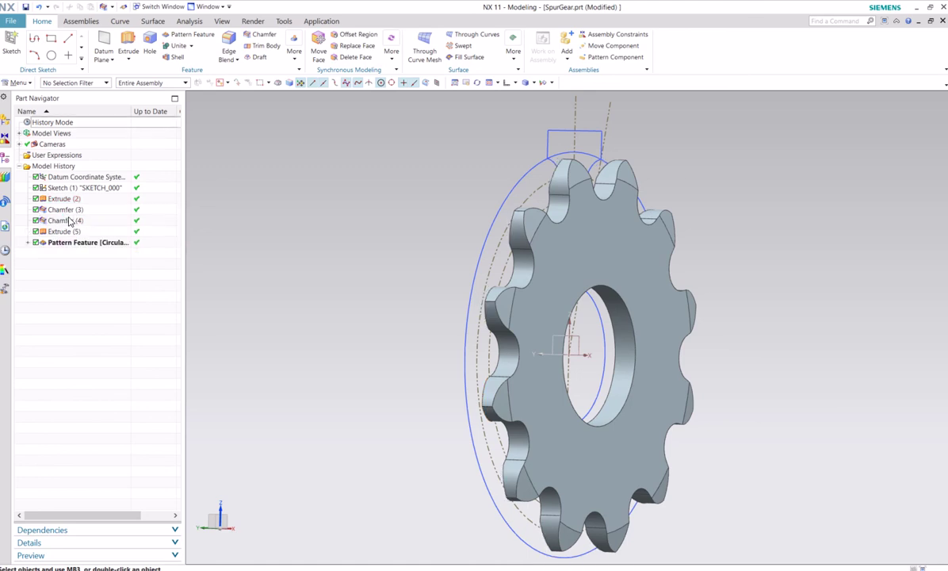
middle_drag(287, 315, 345, 291)
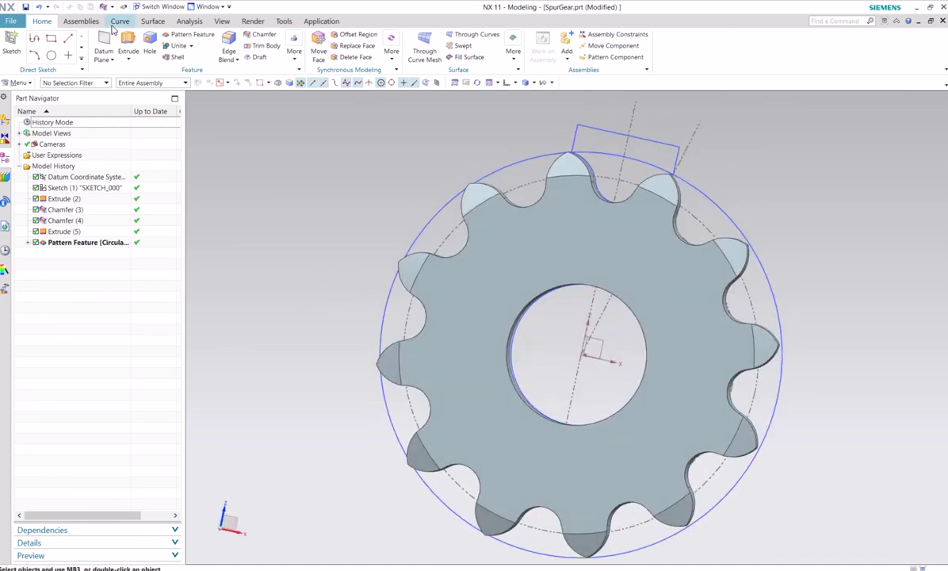